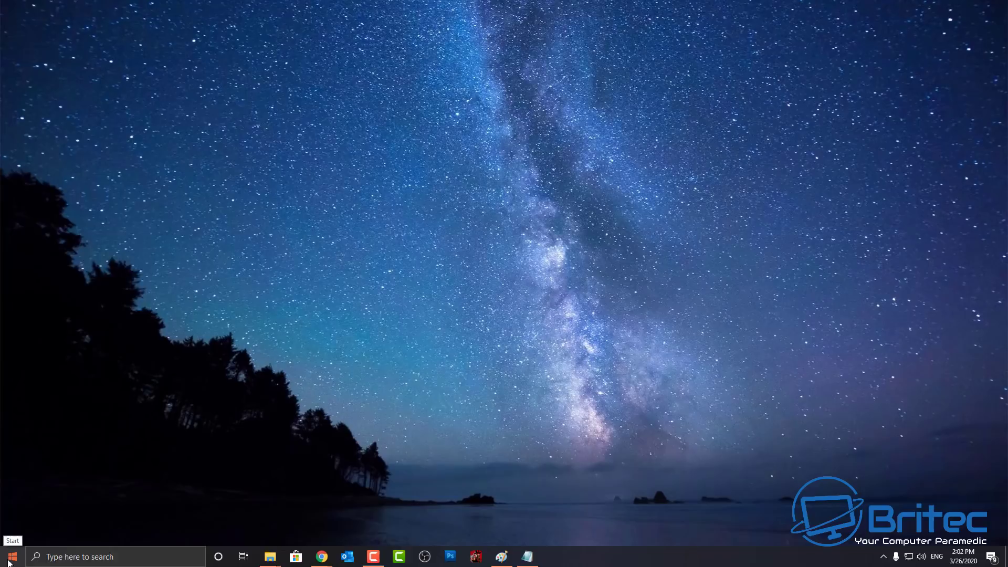
Step: Open Control Panel's System page showing Britec Computers and model The Beast, then follow its Online support link
right_click(9, 562)
click(55, 317)
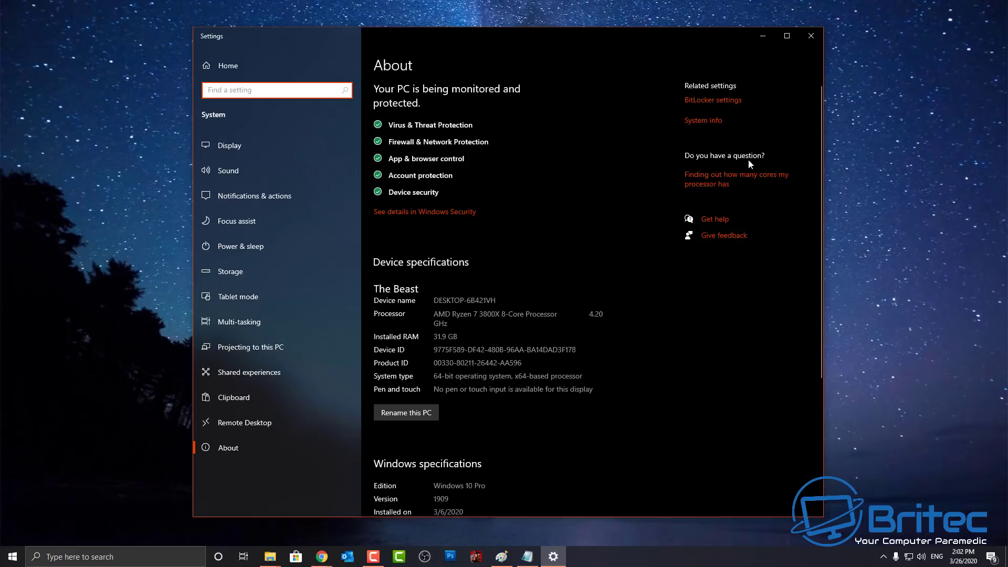
click(709, 122)
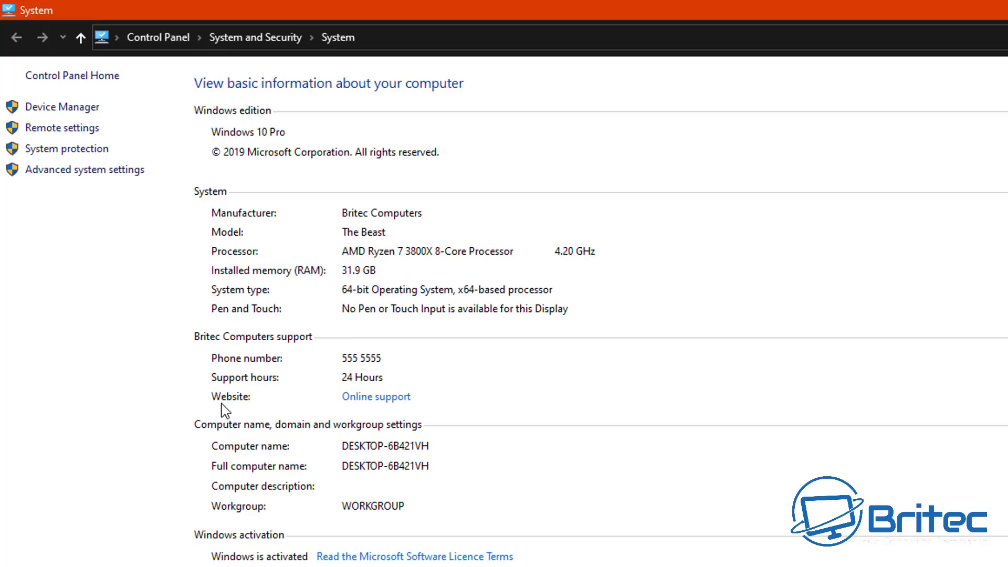
click(355, 403)
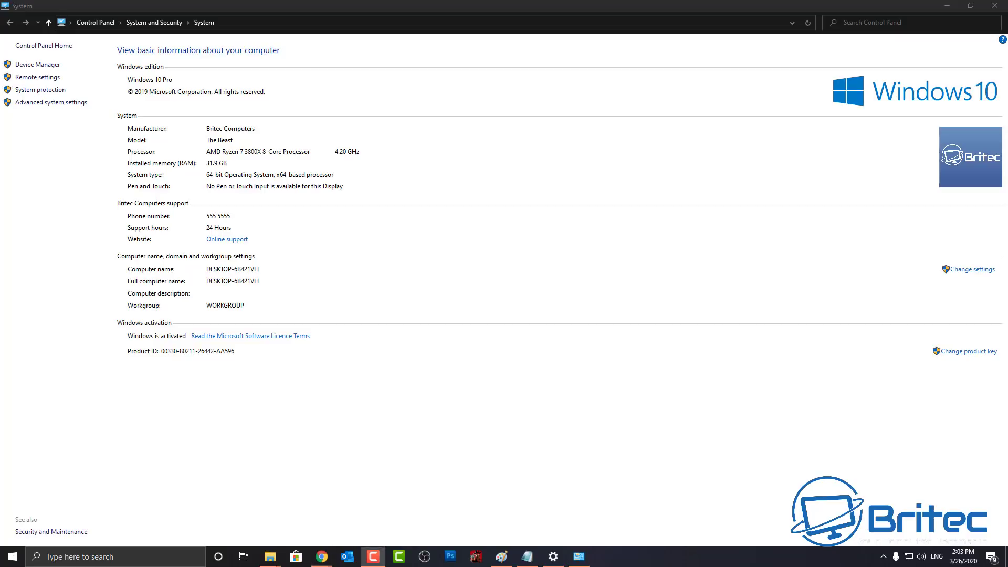
Step: Open the Britec support website in Chrome, minimize Chrome, and close the System window
click(233, 241)
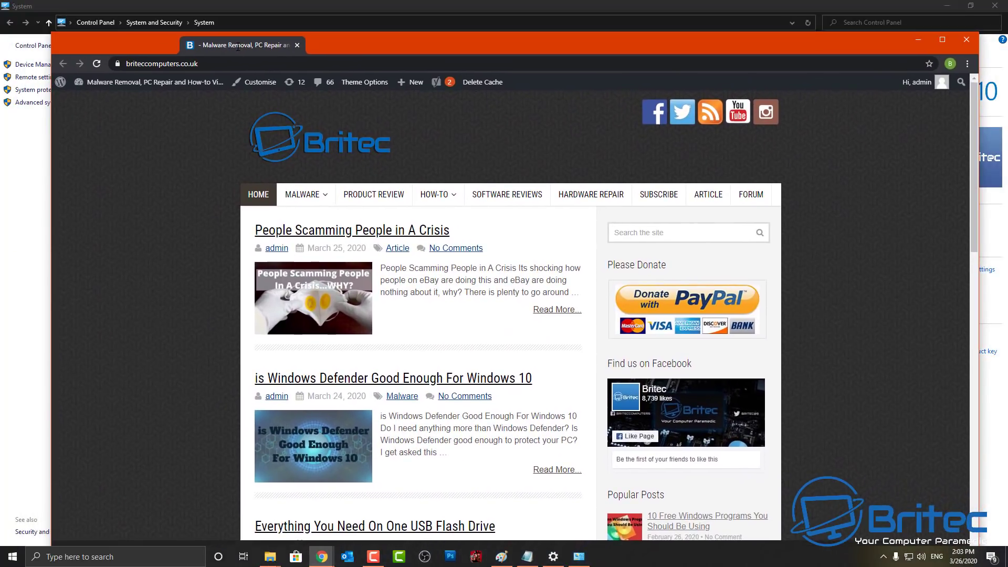
click(918, 41)
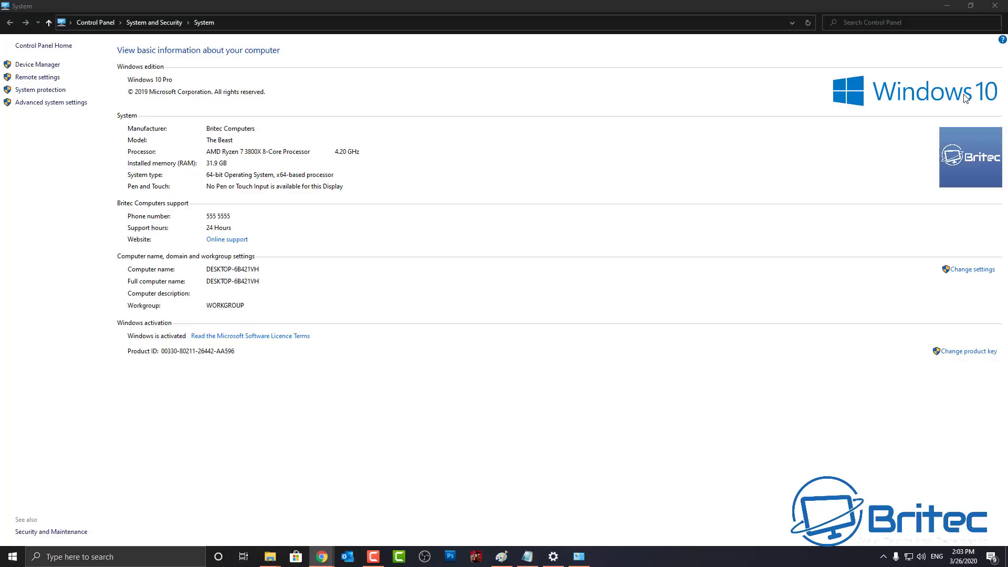
click(995, 7)
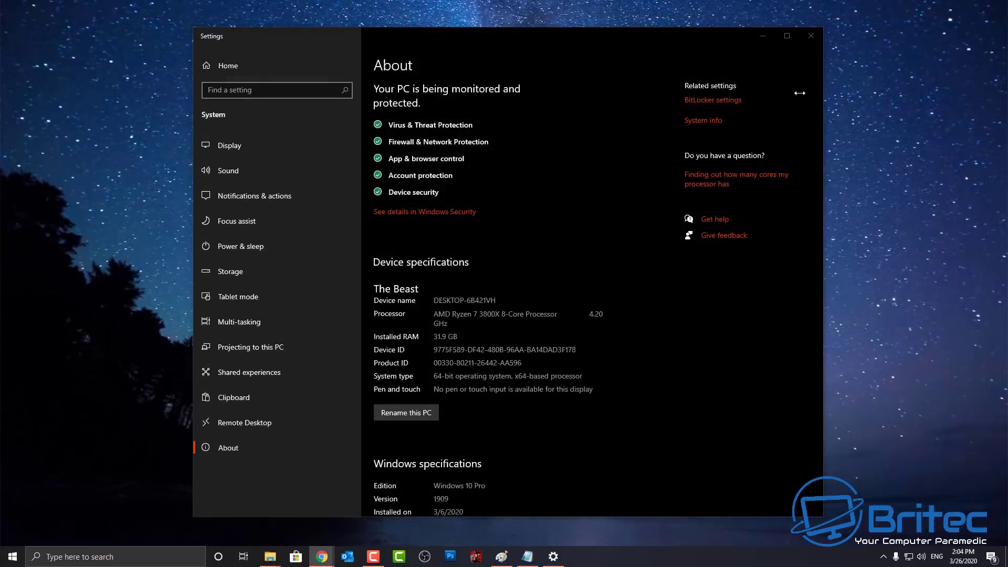
Step: Close the Settings window and search the taskbar for regedit
click(811, 36)
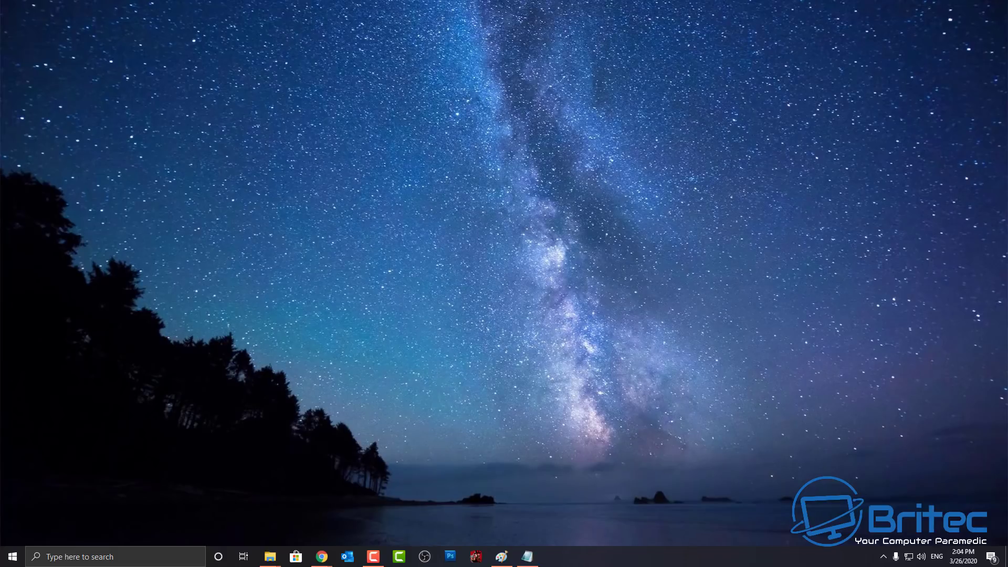
click(94, 557)
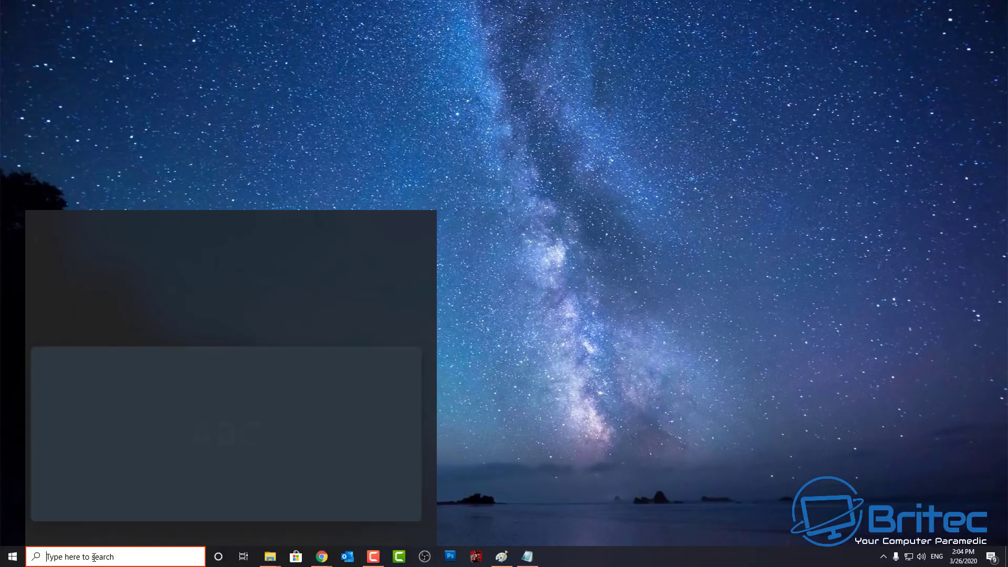
text(regedit)
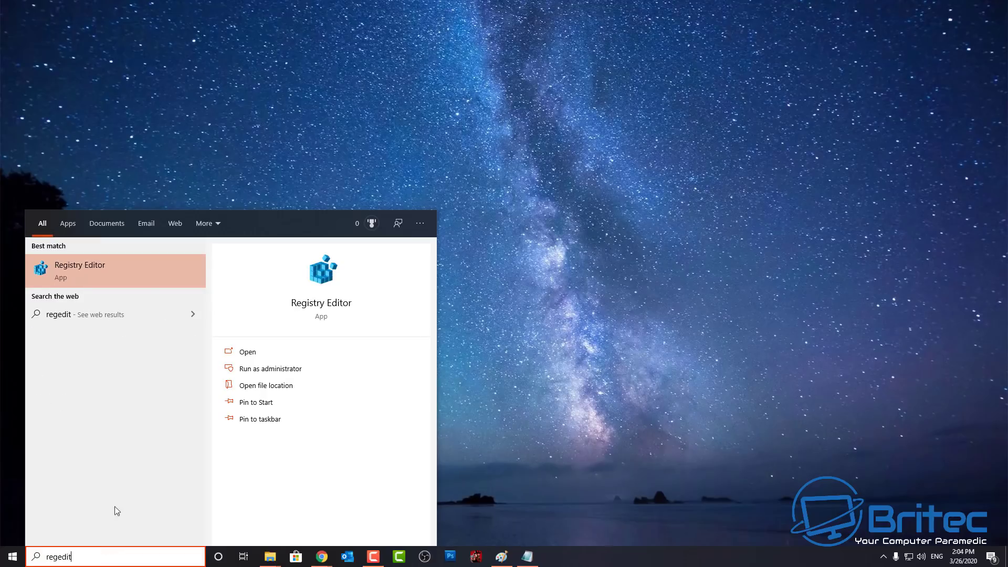
Step: Launch Registry Editor as administrator and expand HKEY_LOCAL_MACHINE\SOFTWARE\Microsoft
click(262, 369)
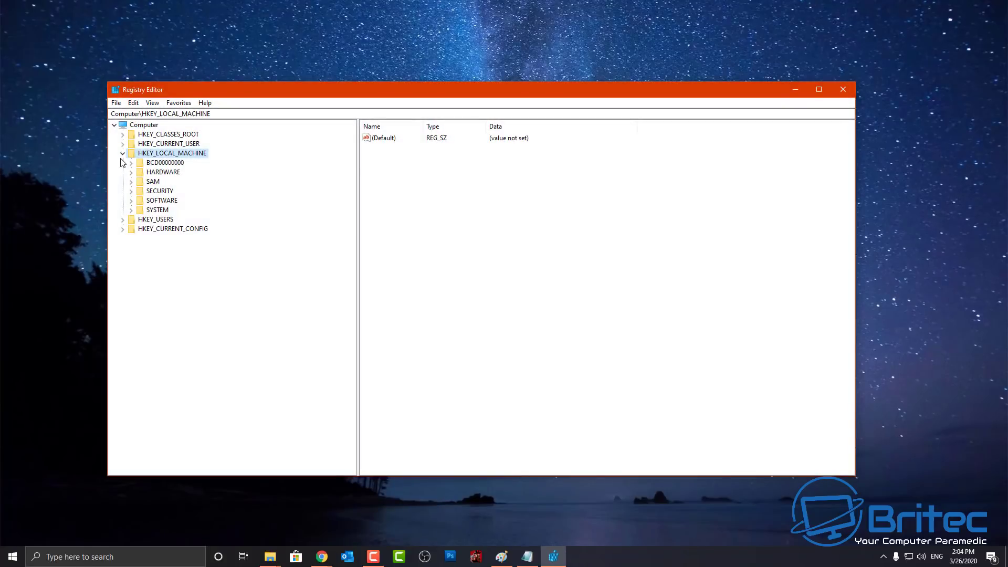
key(Left)
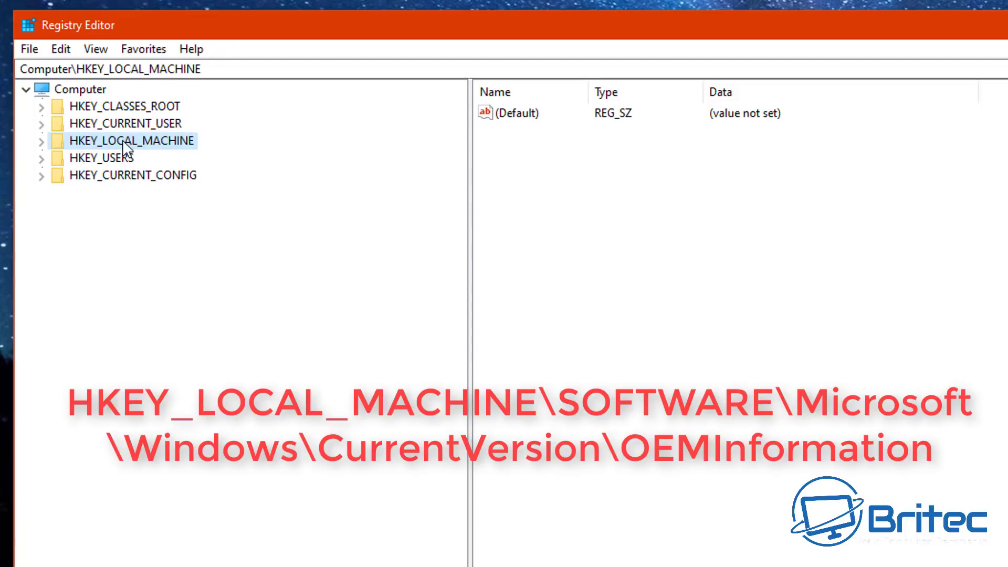
click(42, 141)
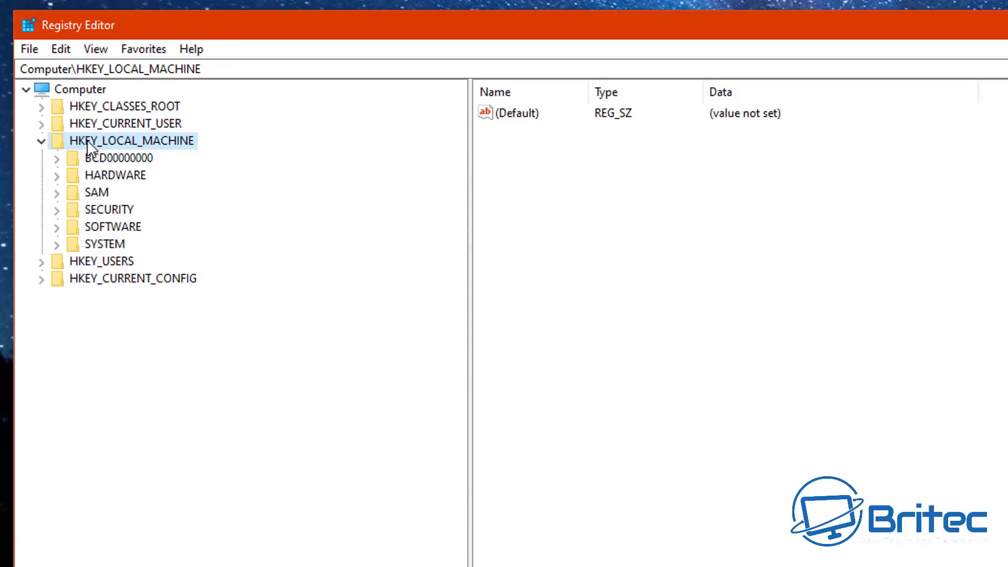
click(94, 227)
click(56, 229)
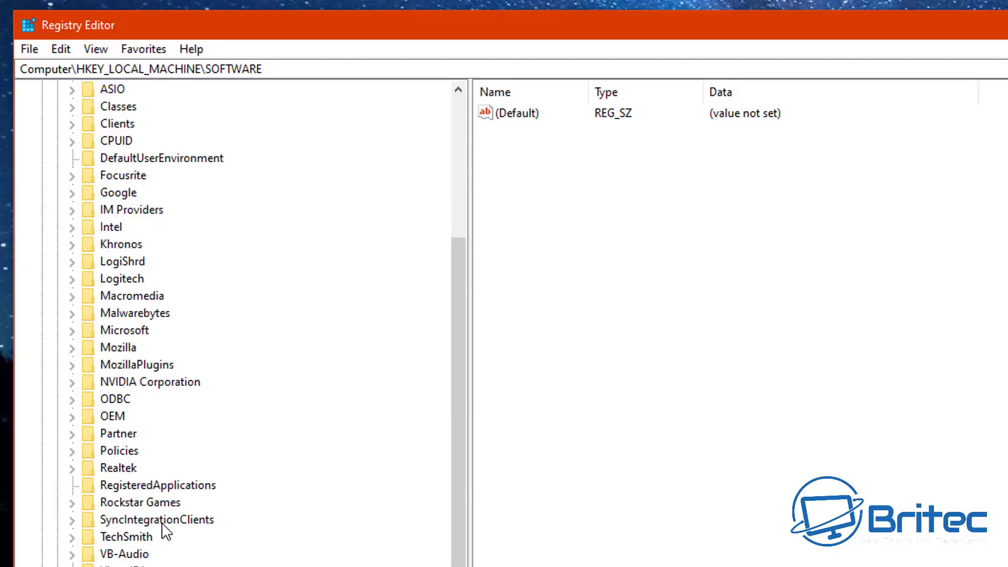
scroll(163, 525, down, 1)
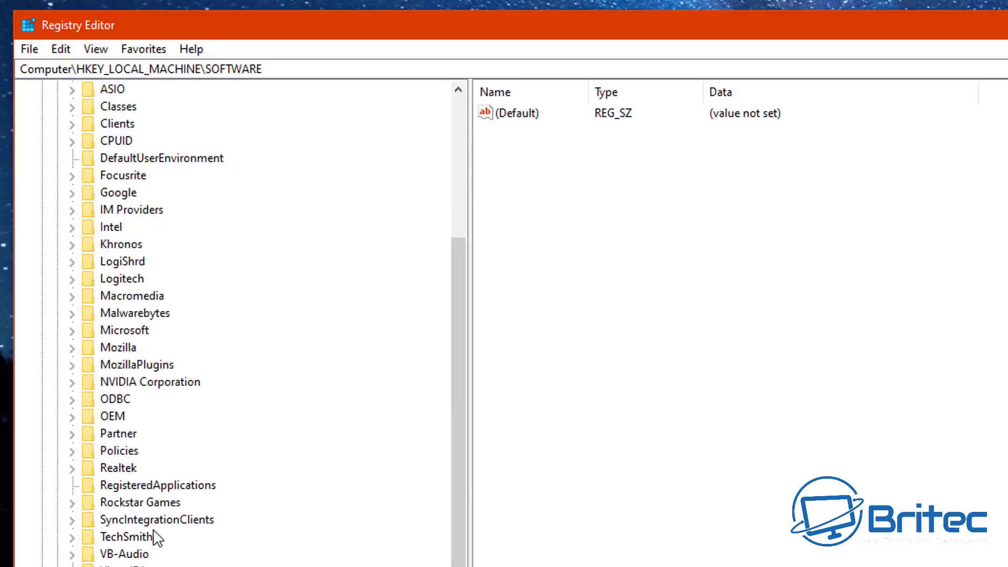
click(111, 331)
click(72, 330)
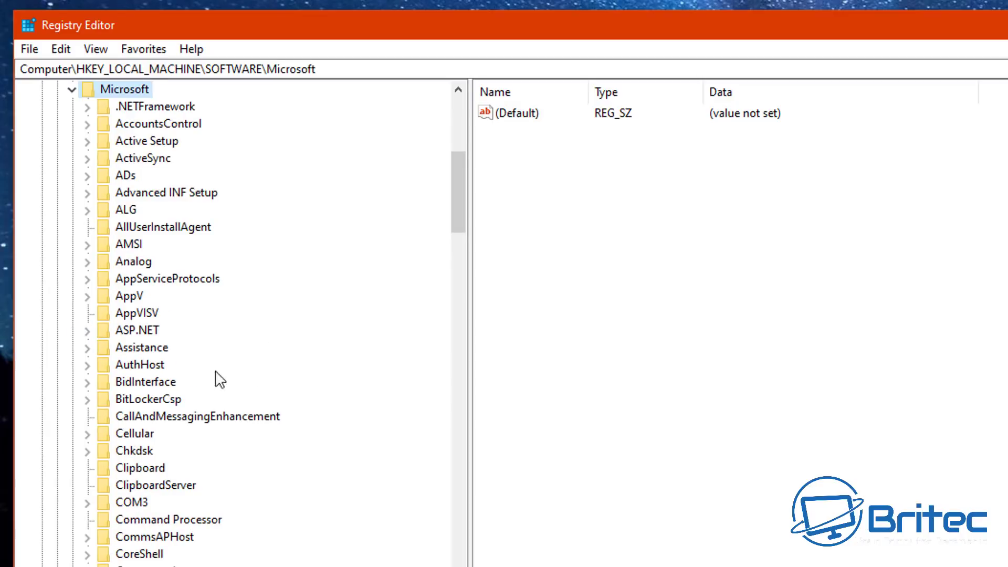
Step: Jump down to the Windows key under Microsoft
scroll(160, 310, down, 5)
scroll(157, 415, down, 20)
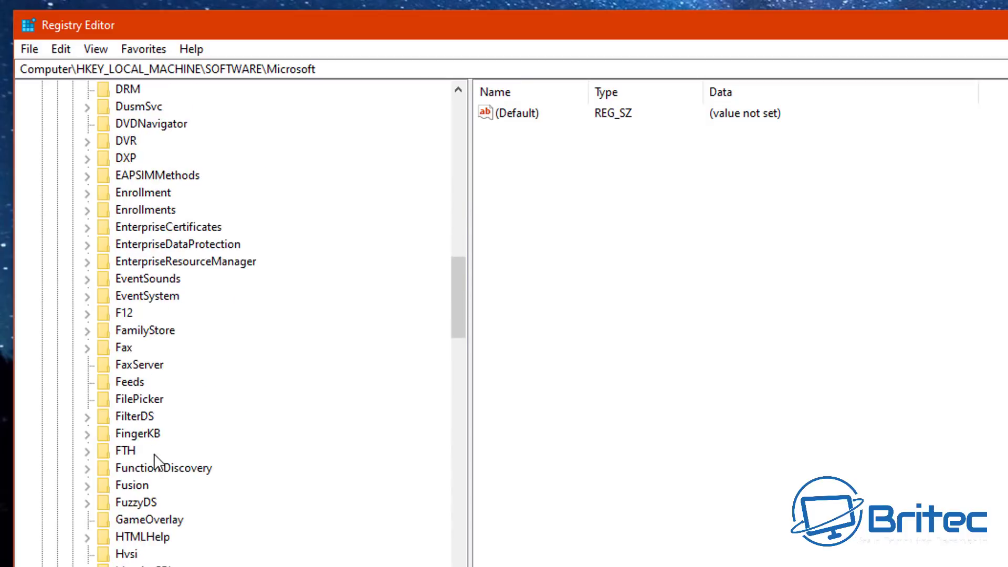
scroll(148, 550, down, 20)
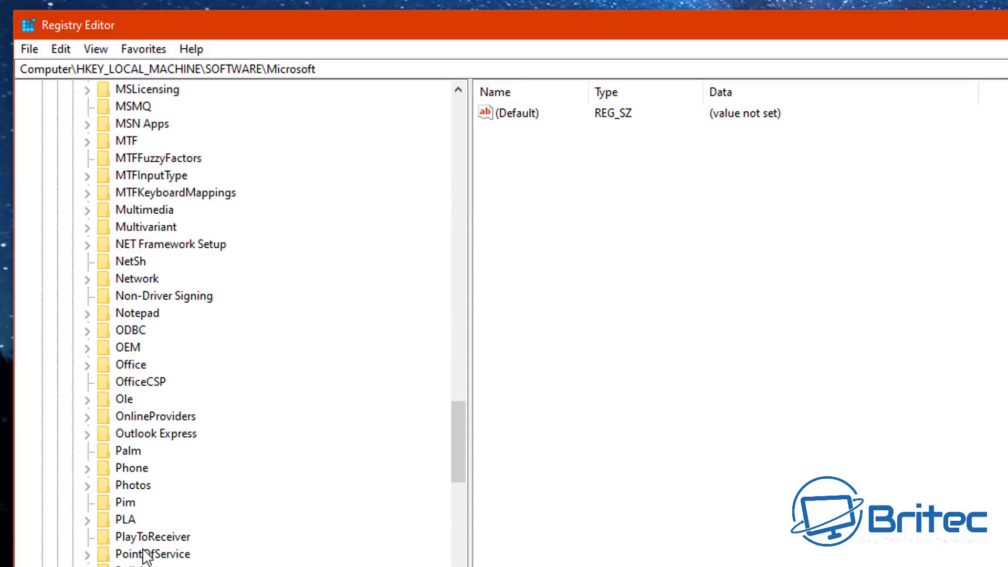
scroll(148, 551, down, 11)
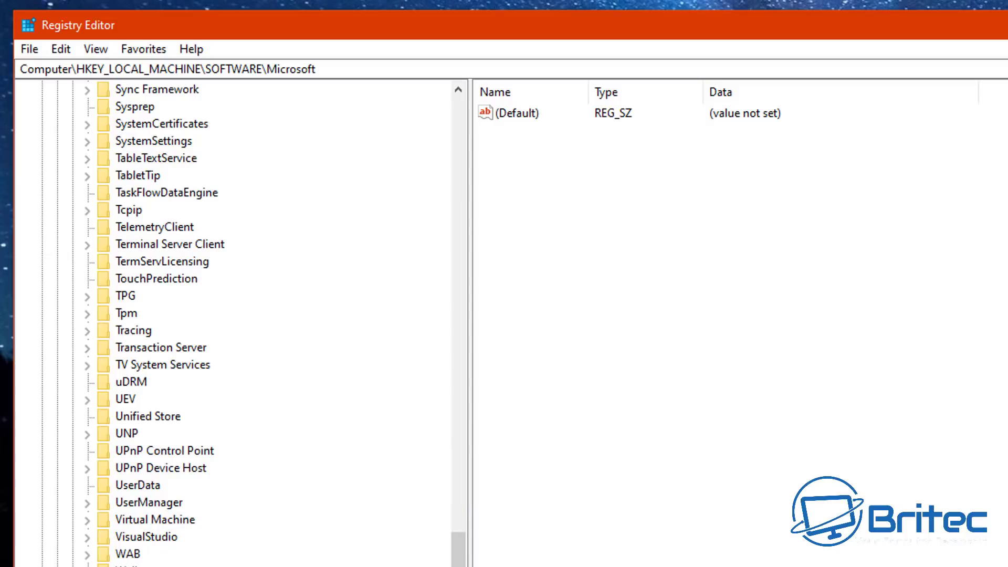
text(\Windows)
key(Return)
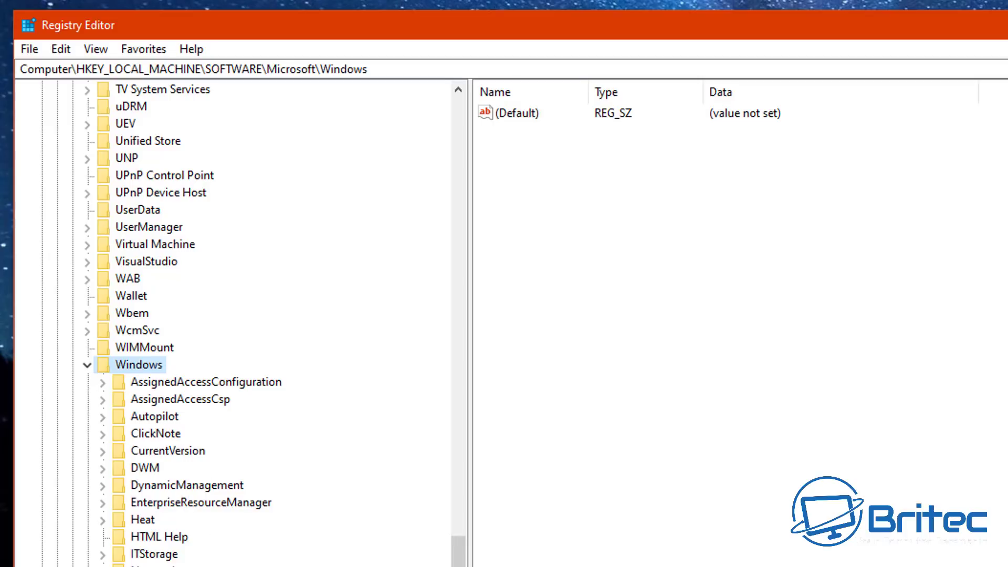
Step: Expand CurrentVersion, open the OEMInformation key, and select its Logo value
click(158, 451)
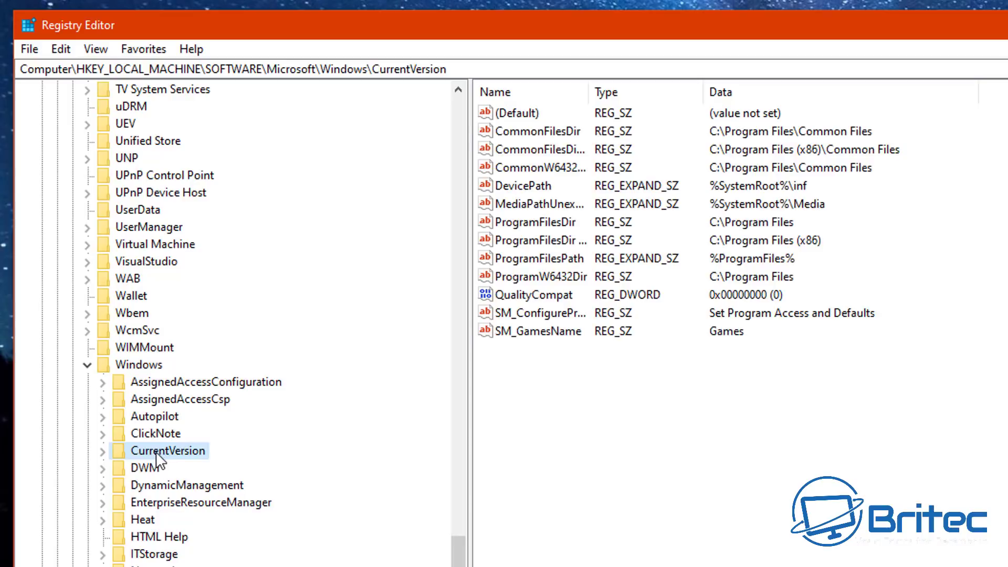
click(103, 452)
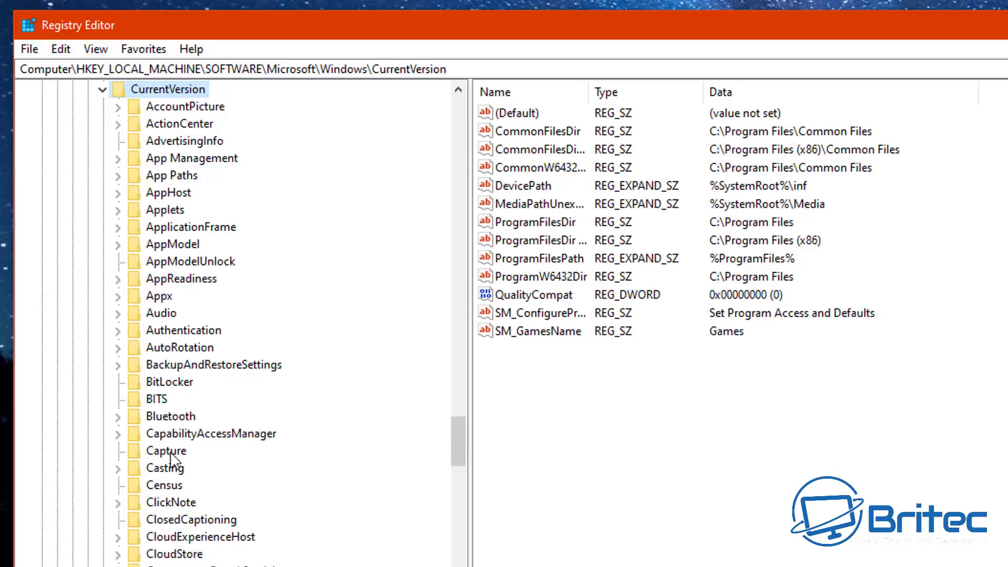
scroll(172, 461, down, 20)
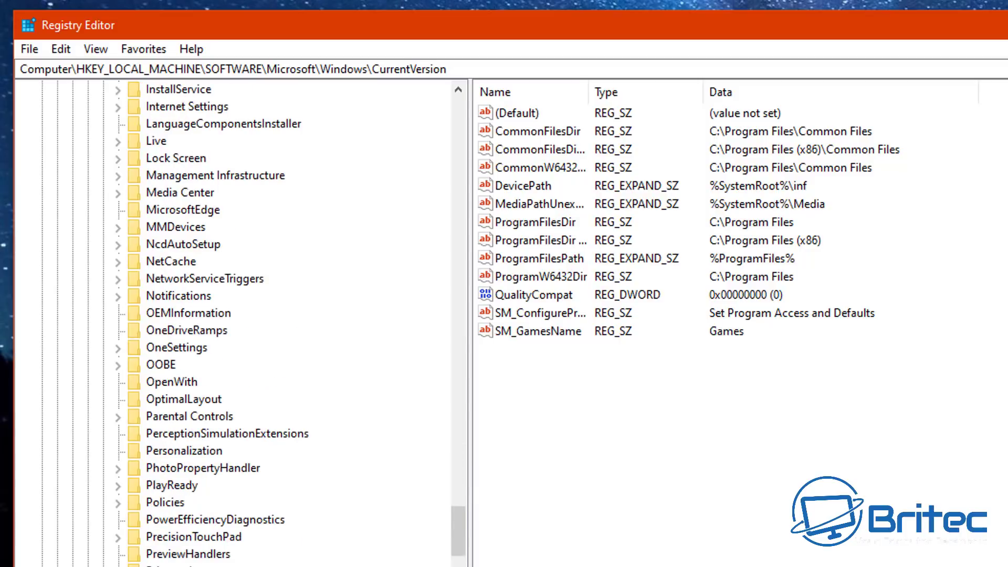
scroll(192, 564, down, 9)
scroll(192, 565, up, 11)
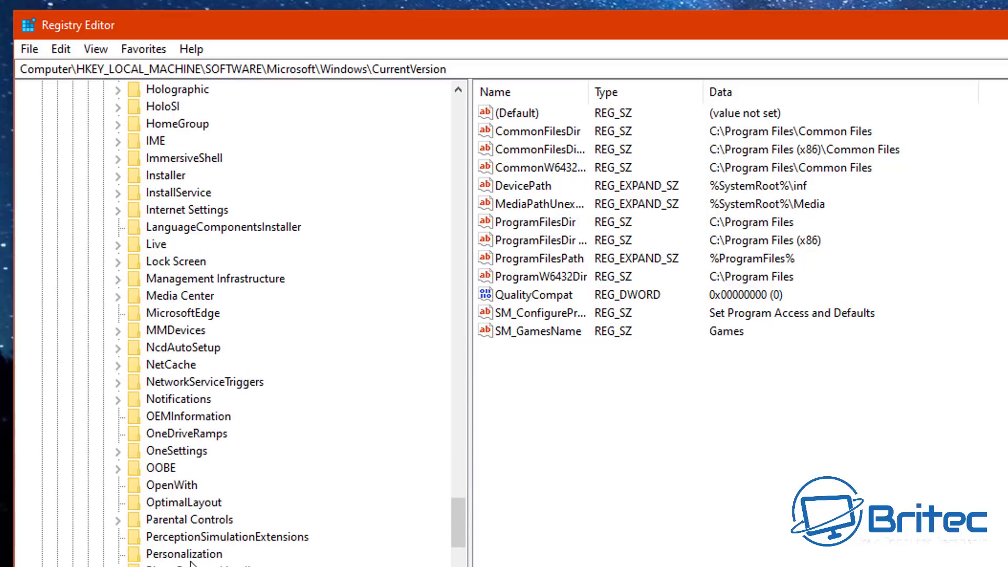
click(173, 418)
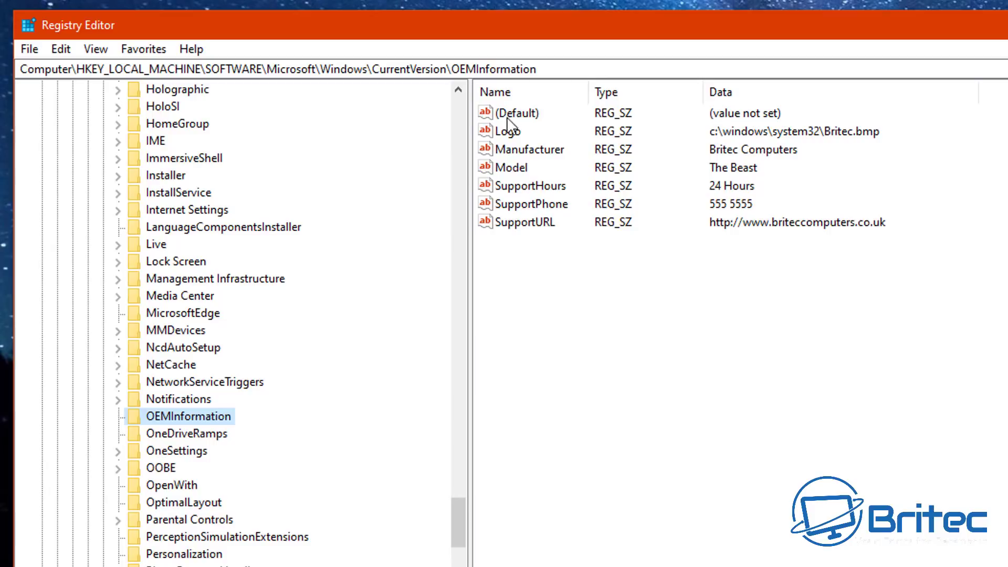
click(508, 131)
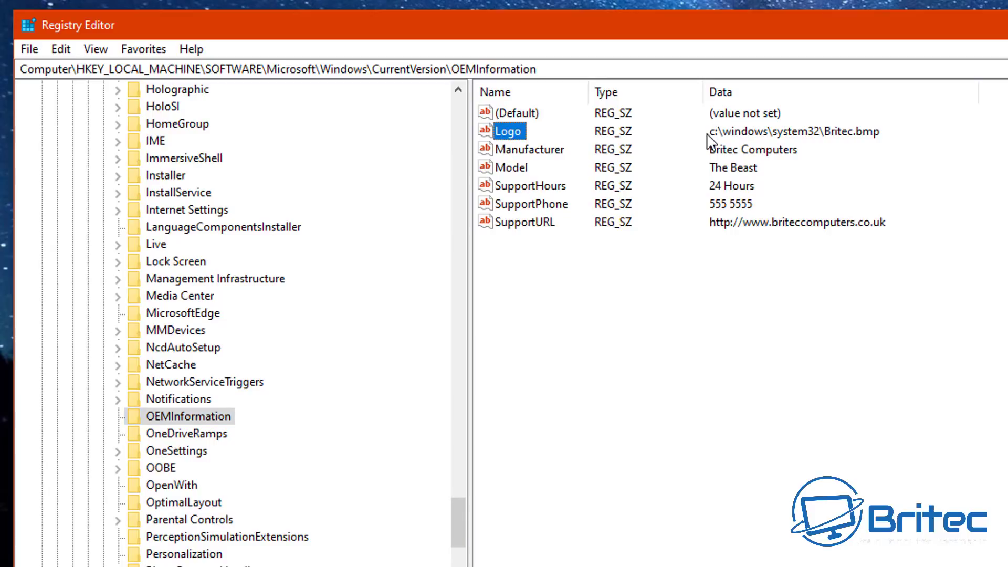
click(783, 138)
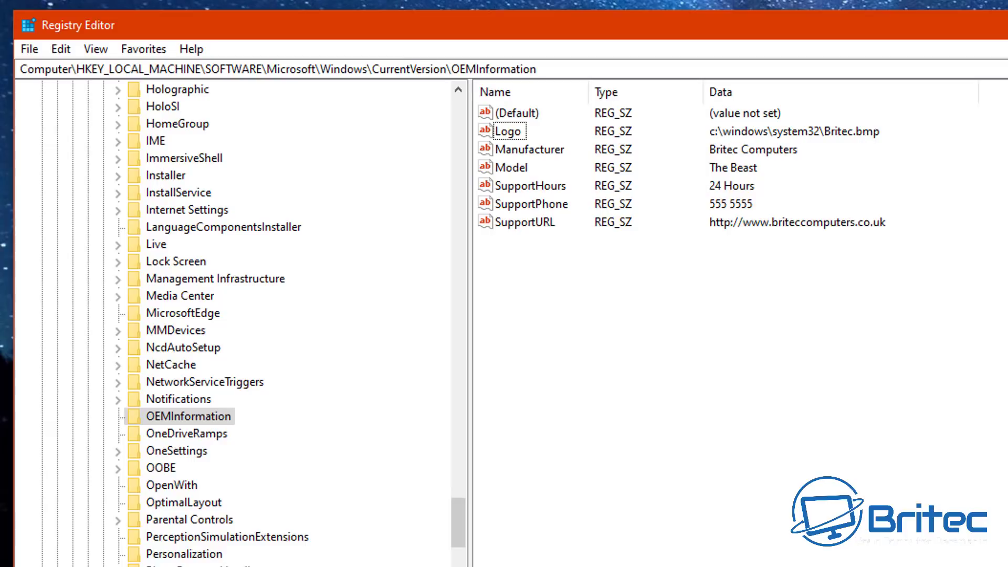
right_click(226, 565)
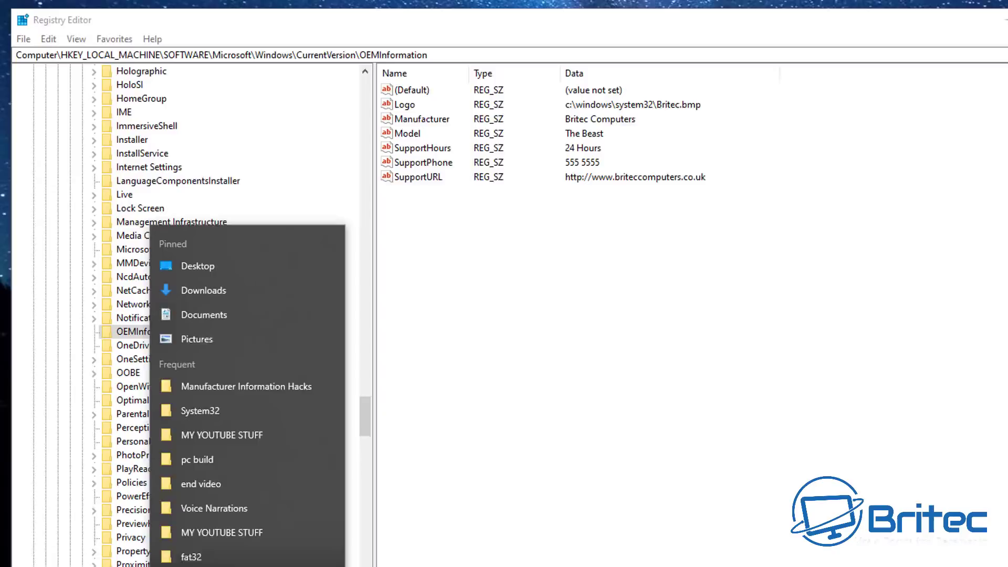
Step: Open File Explorer and browse to C:\Windows\System32
click(226, 565)
double_click(323, 331)
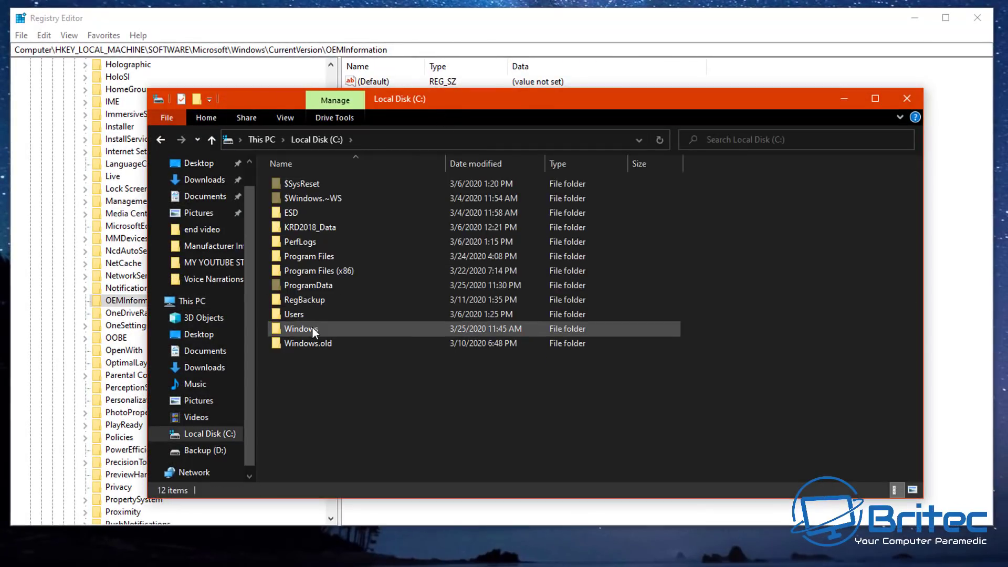
click(312, 327)
double_click(312, 326)
scroll(342, 346, down, 20)
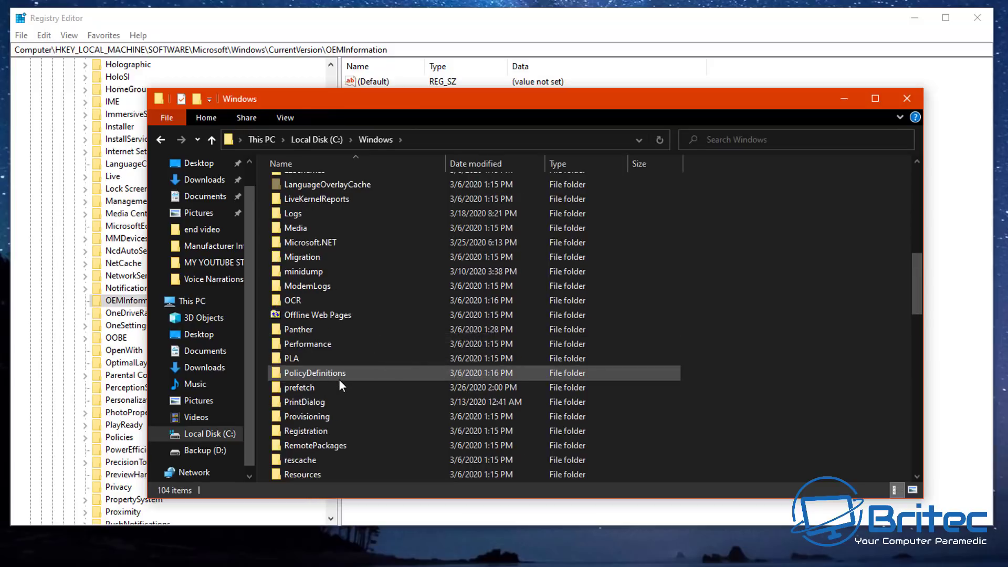
scroll(339, 386, down, 3)
double_click(320, 305)
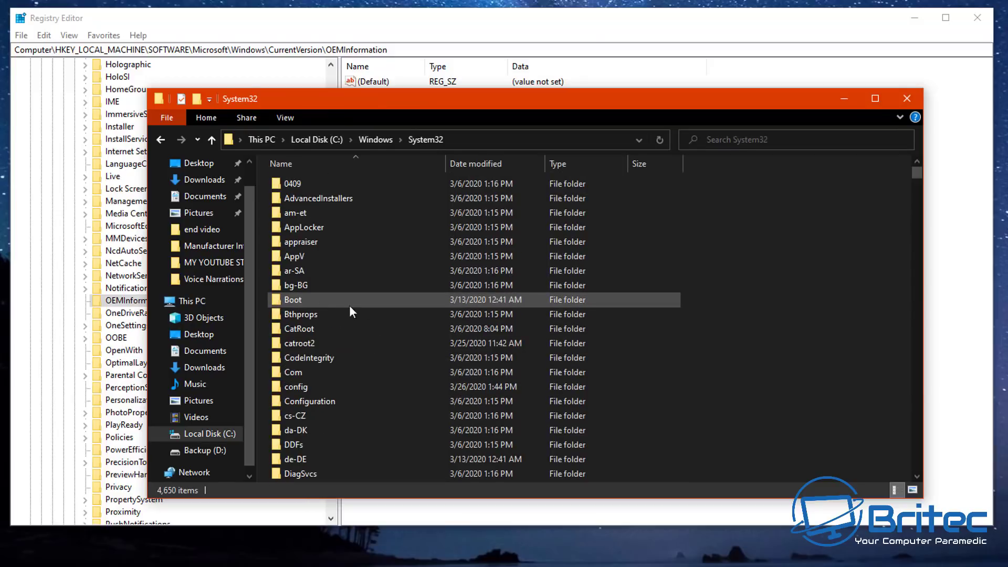
Step: Scroll through System32 to locate the Britec.bmp logo file
drag(916, 177, 916, 182)
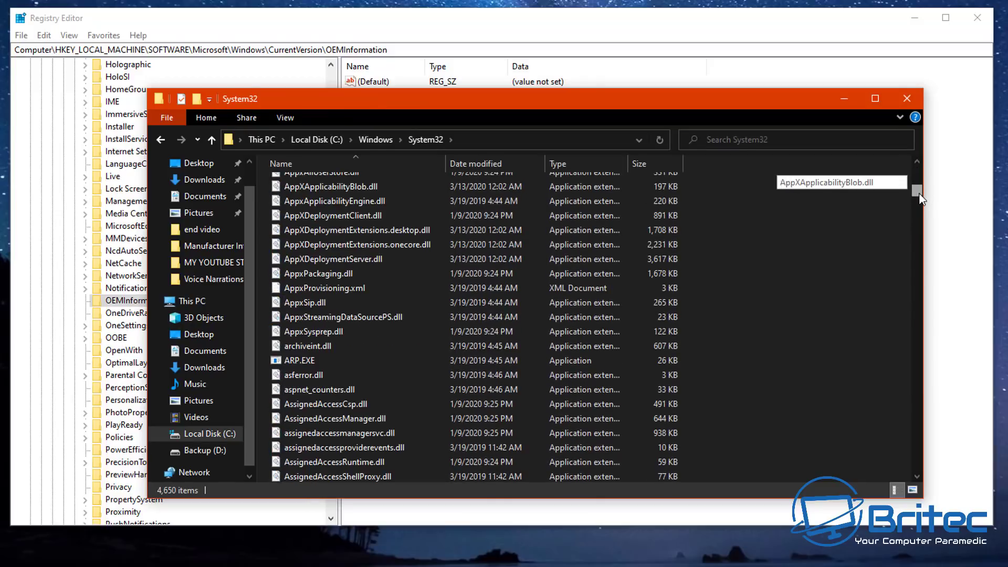
scroll(814, 271, down, 4)
scroll(797, 298, down, 20)
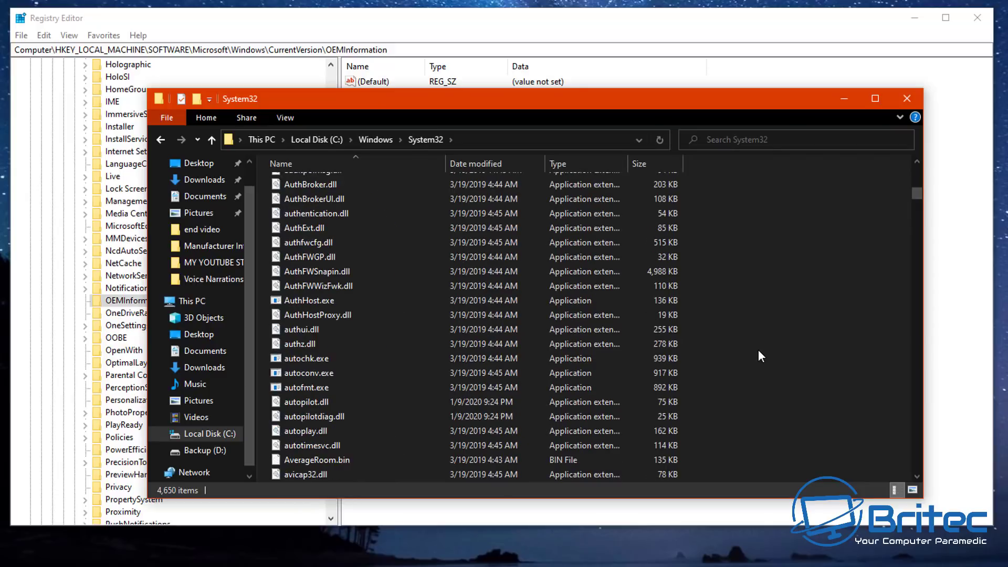
scroll(755, 353, down, 15)
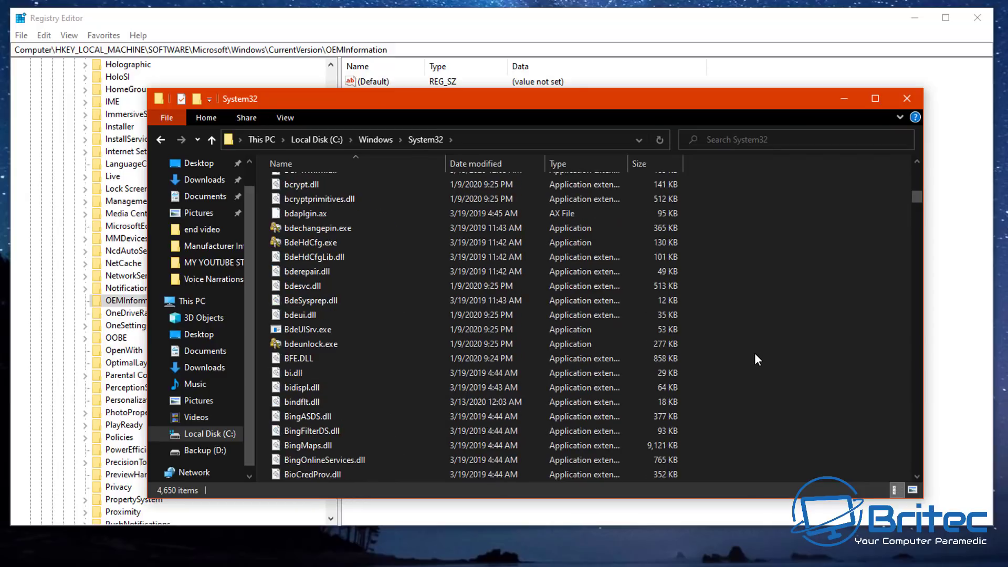
scroll(342, 449, down, 1)
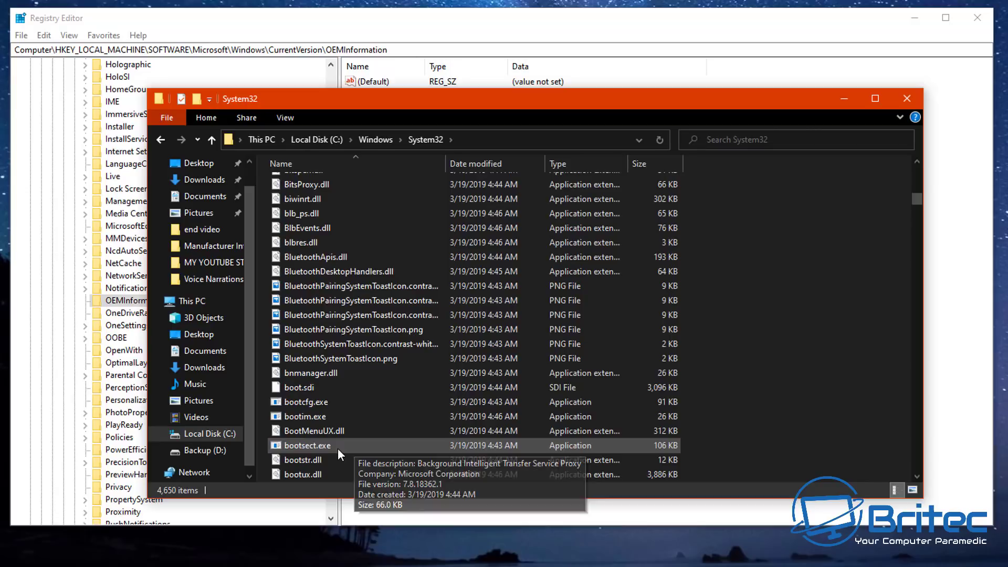
scroll(329, 443, down, 10)
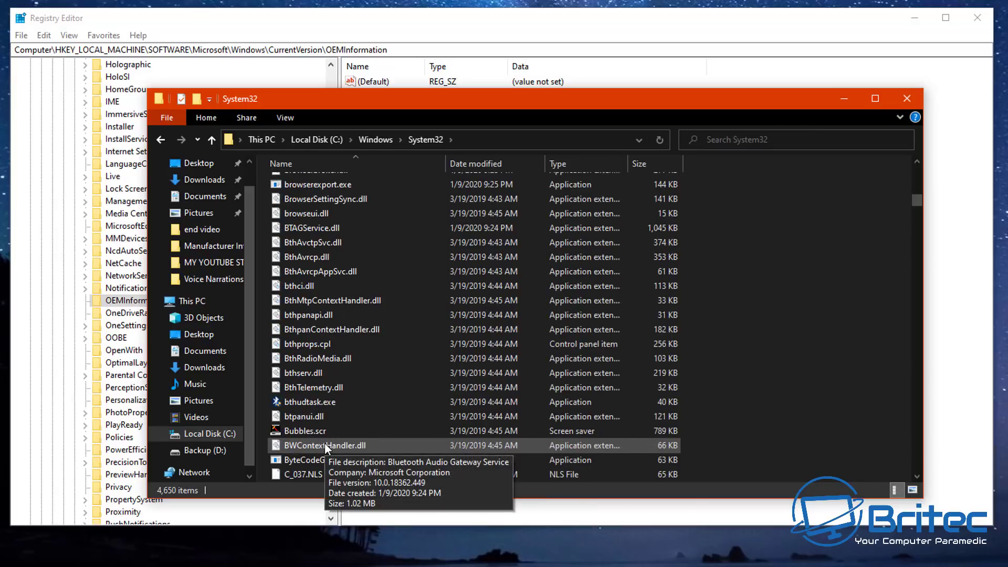
scroll(324, 444, down, 6)
scroll(323, 445, up, 5)
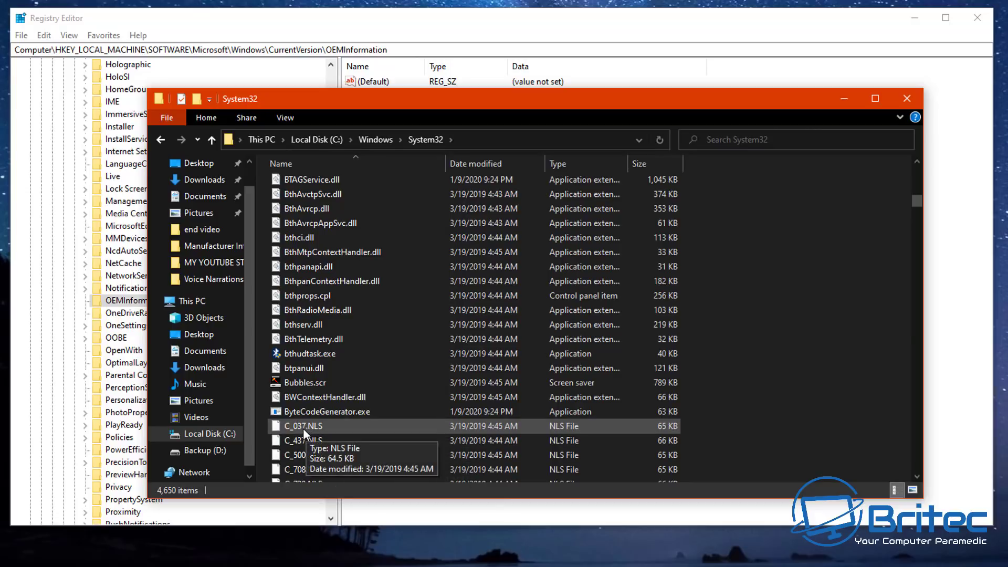
scroll(302, 427, up, 2)
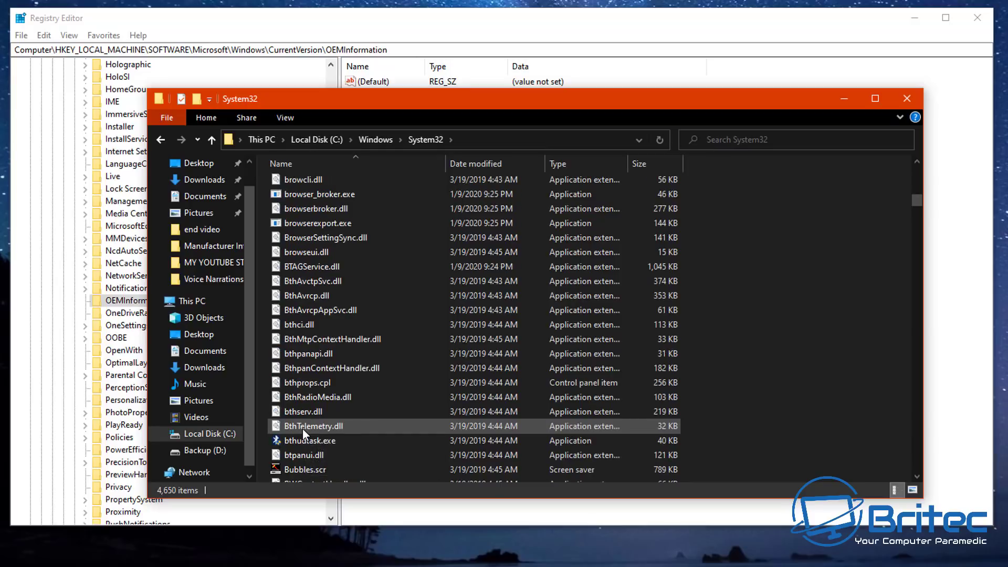
scroll(303, 428, up, 2)
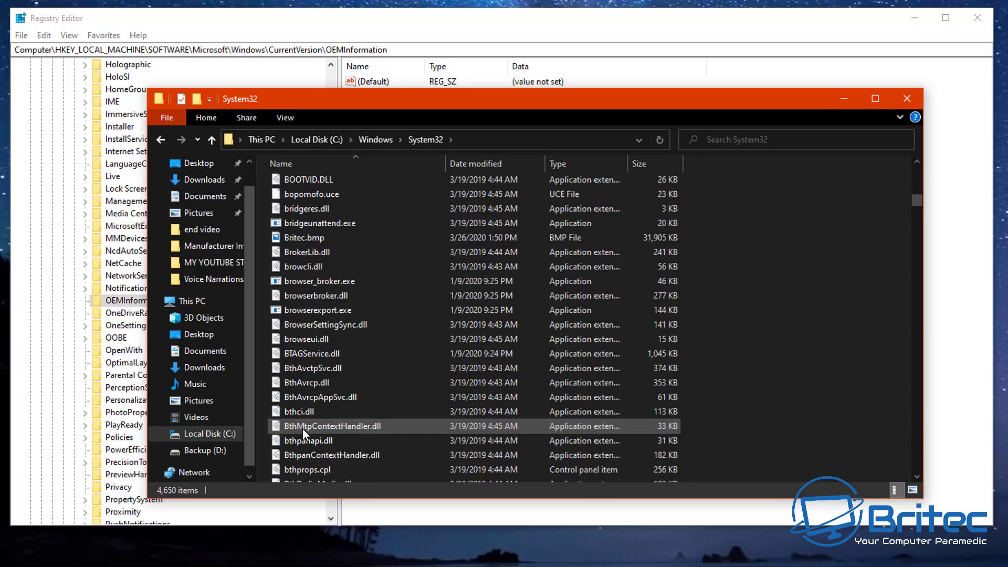
click(298, 238)
double_click(296, 238)
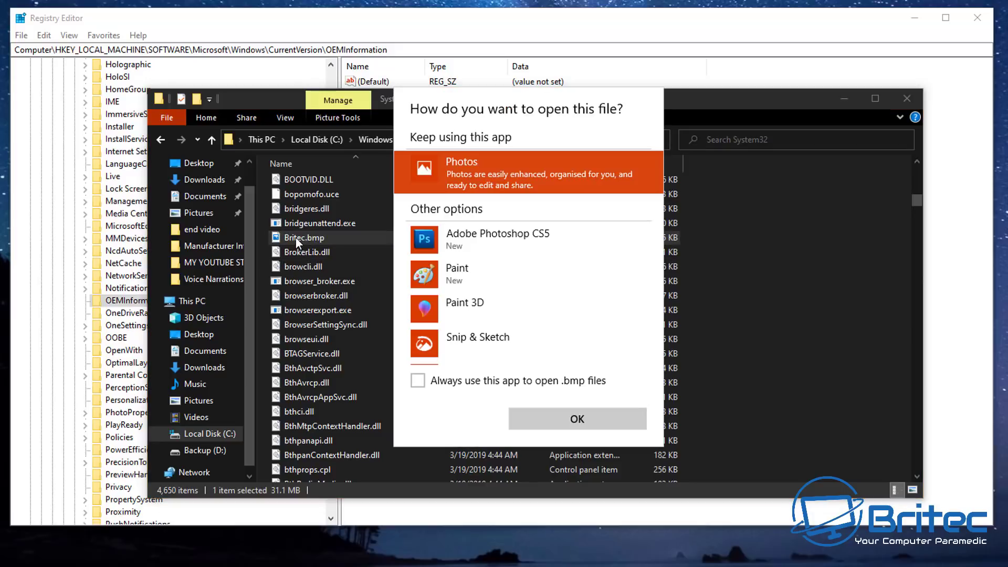
click(447, 281)
click(546, 420)
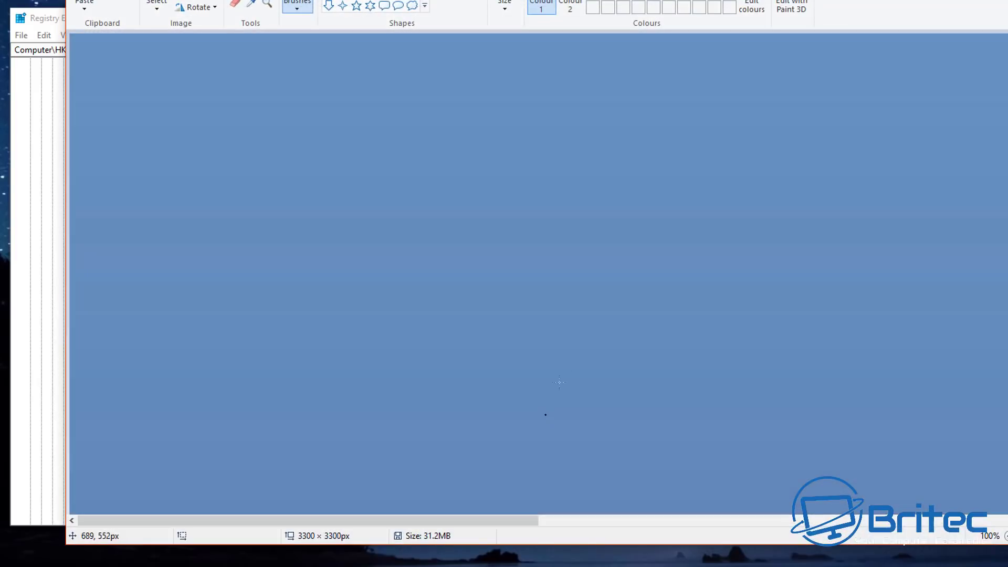
scroll(683, 259, down, 10)
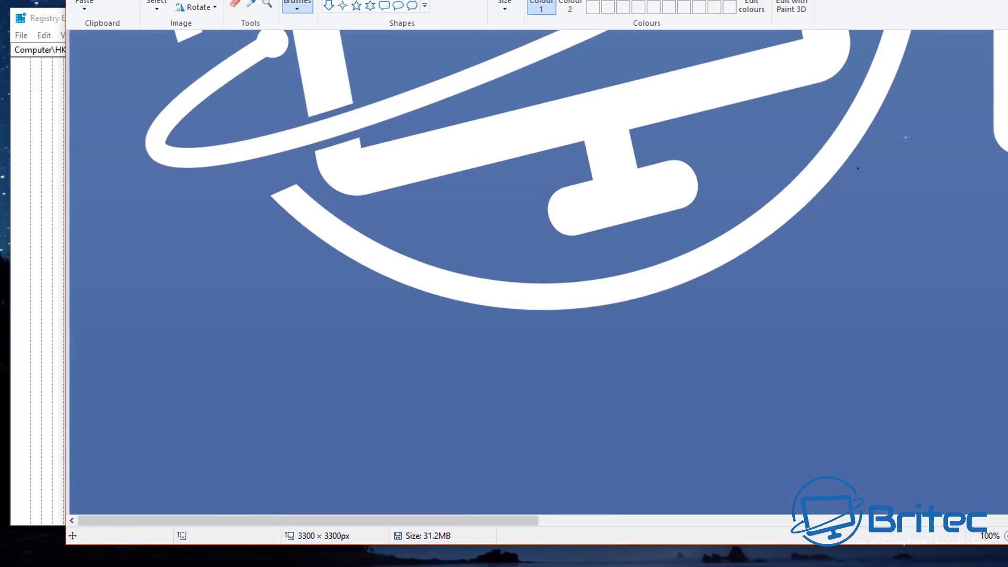
key(alt+F4)
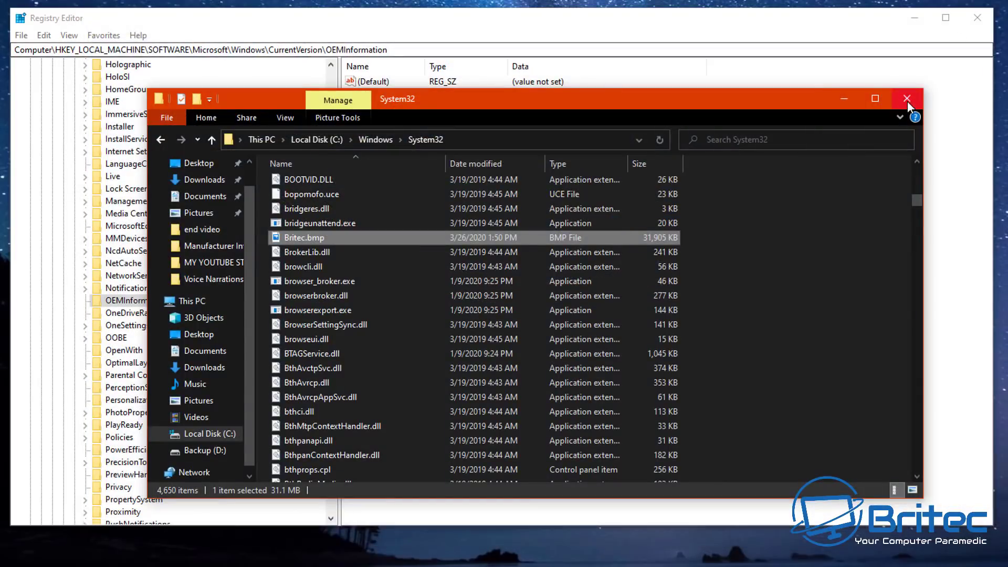
click(907, 101)
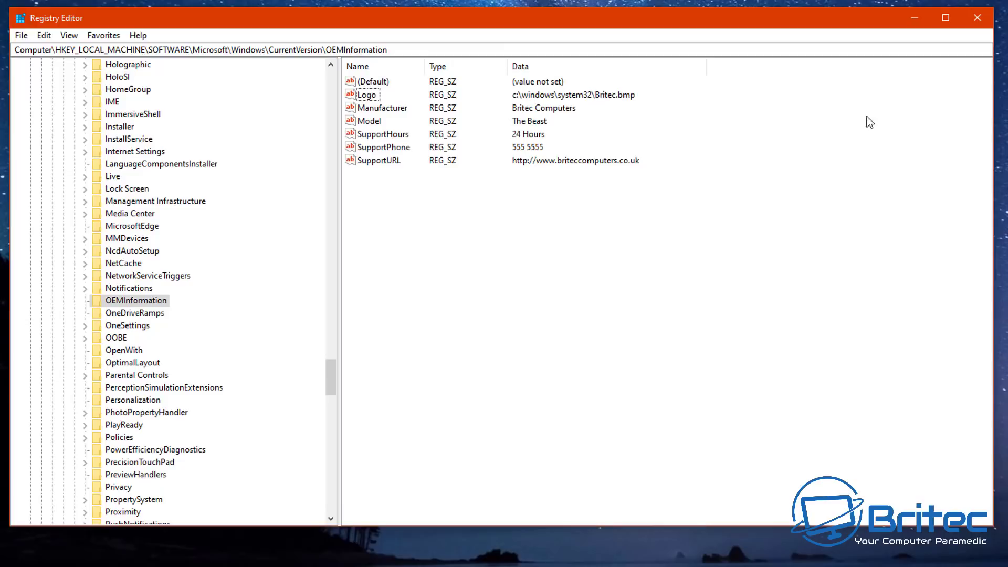
click(382, 108)
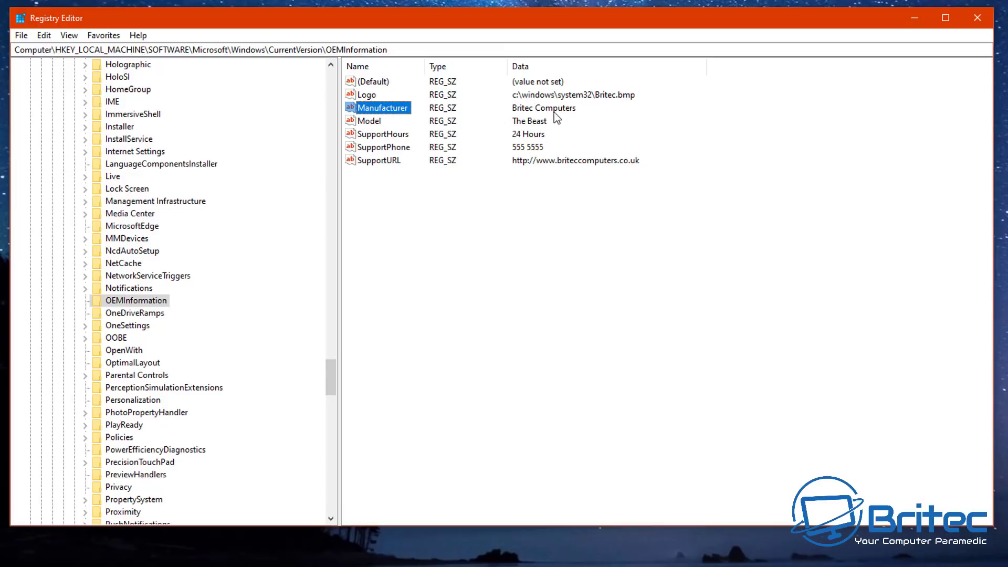
double_click(373, 110)
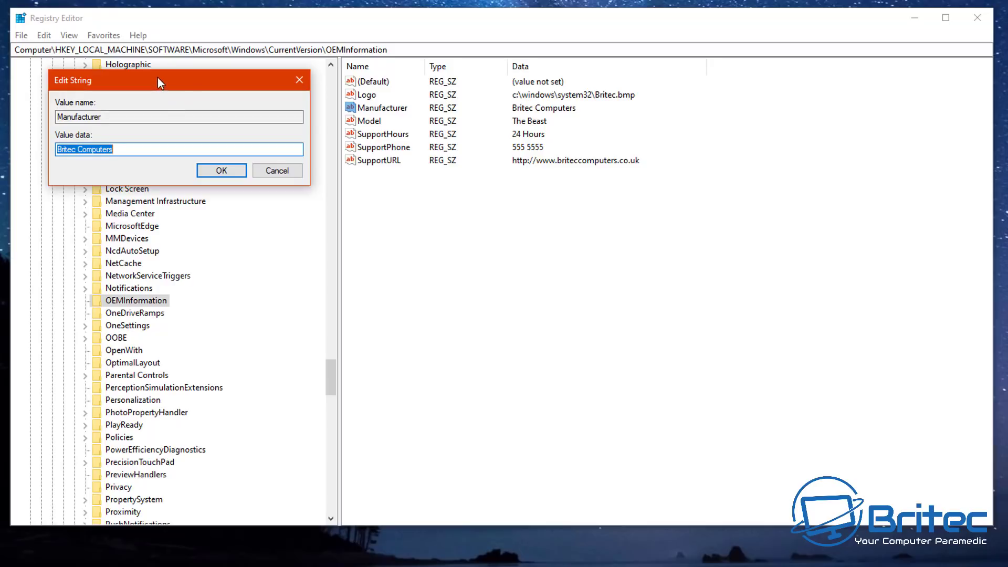
drag(158, 77, 497, 203)
click(392, 263)
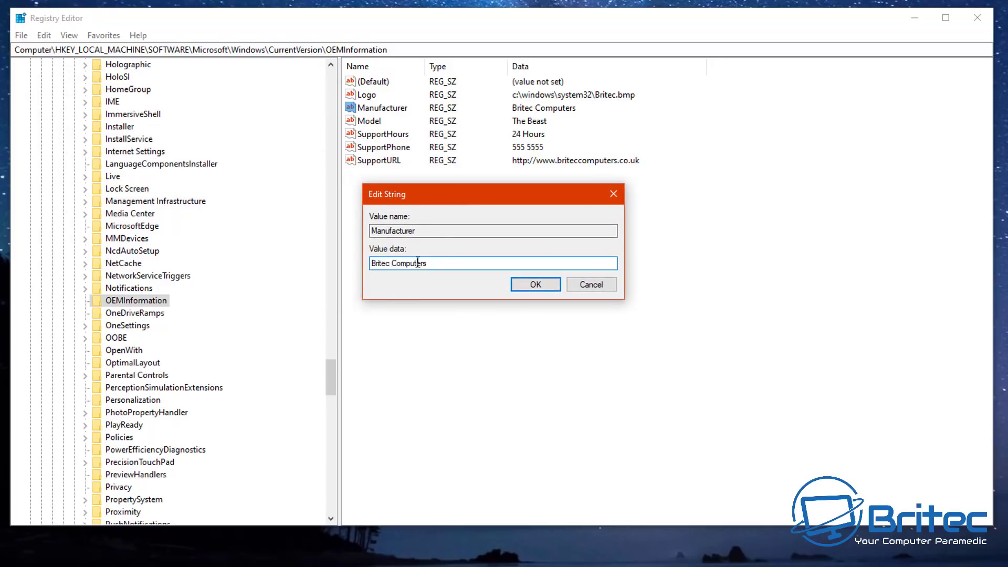
click(589, 285)
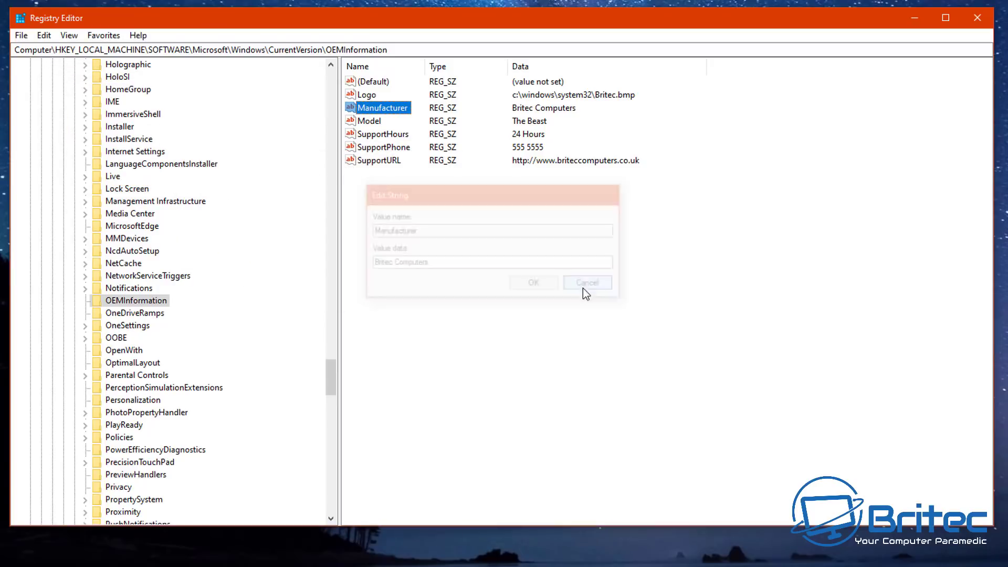
click(374, 122)
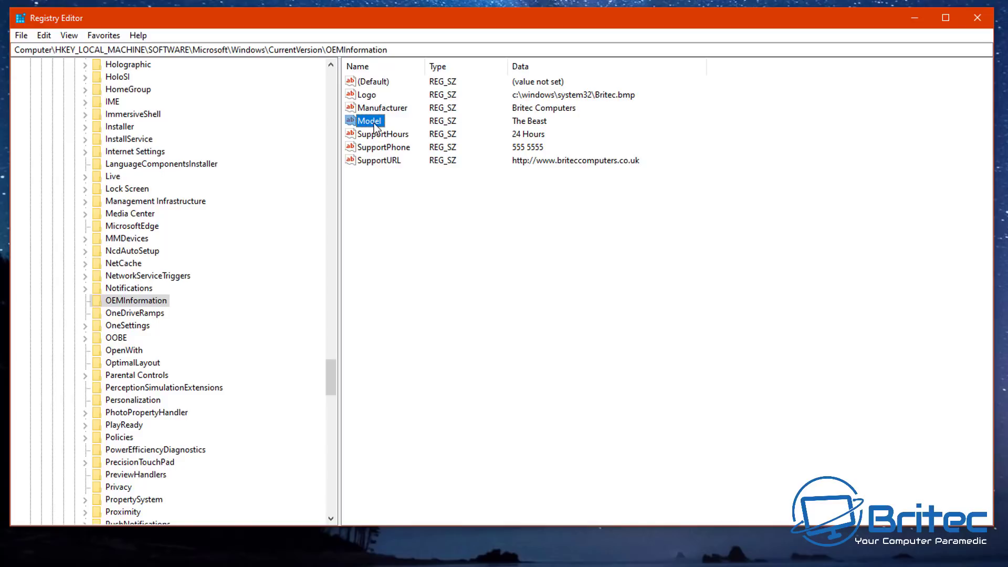
double_click(374, 124)
drag(220, 84, 571, 195)
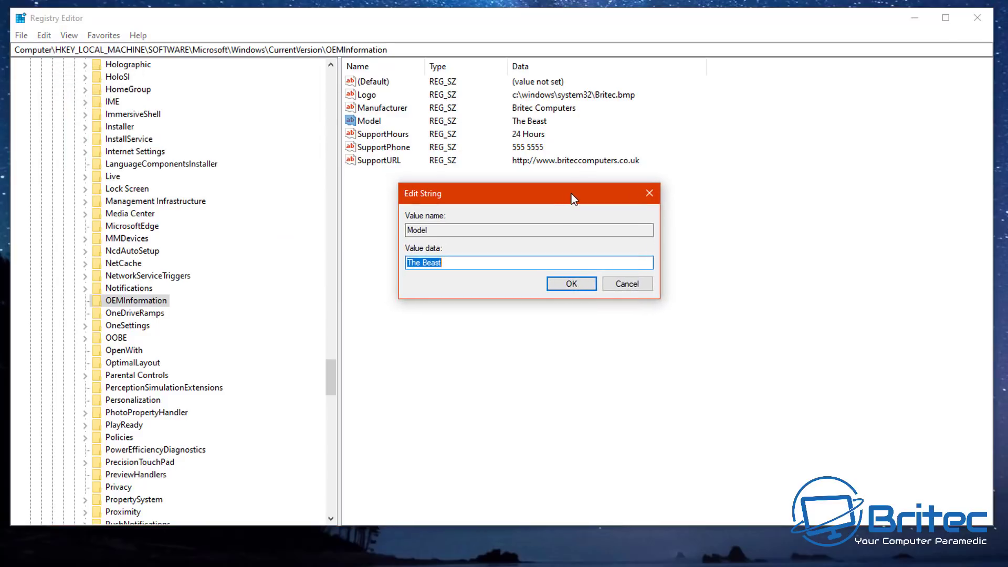
click(650, 194)
click(390, 135)
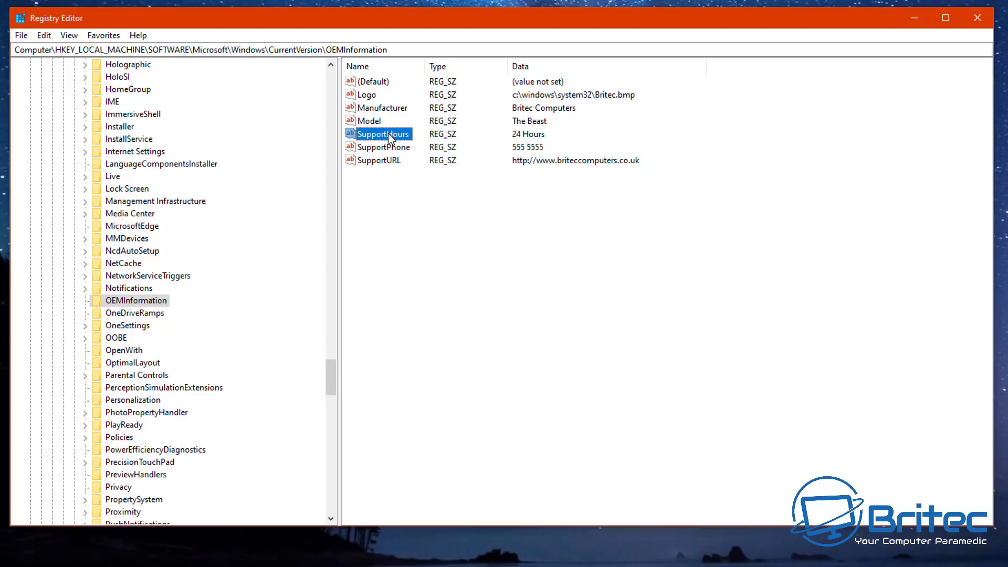
double_click(388, 135)
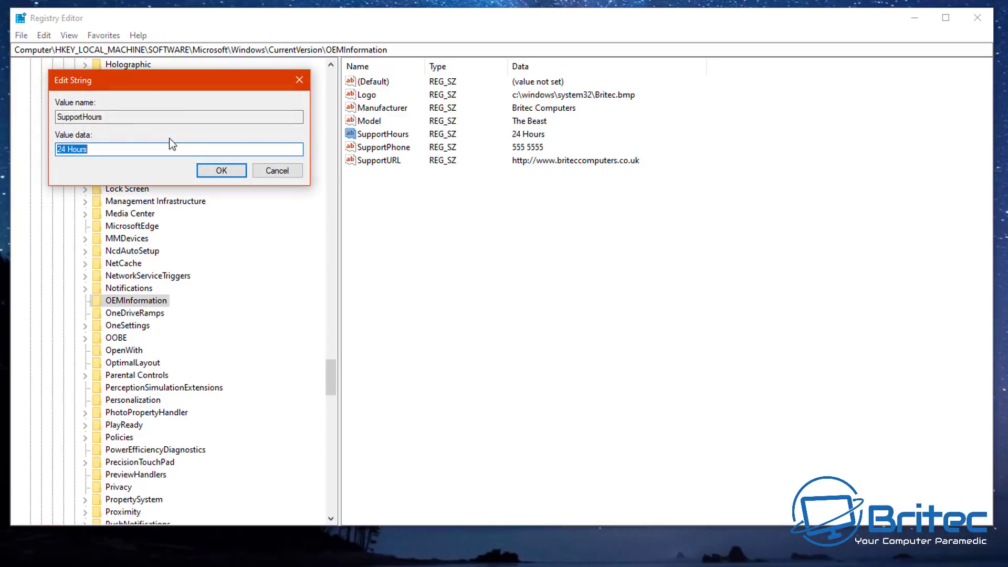
click(88, 150)
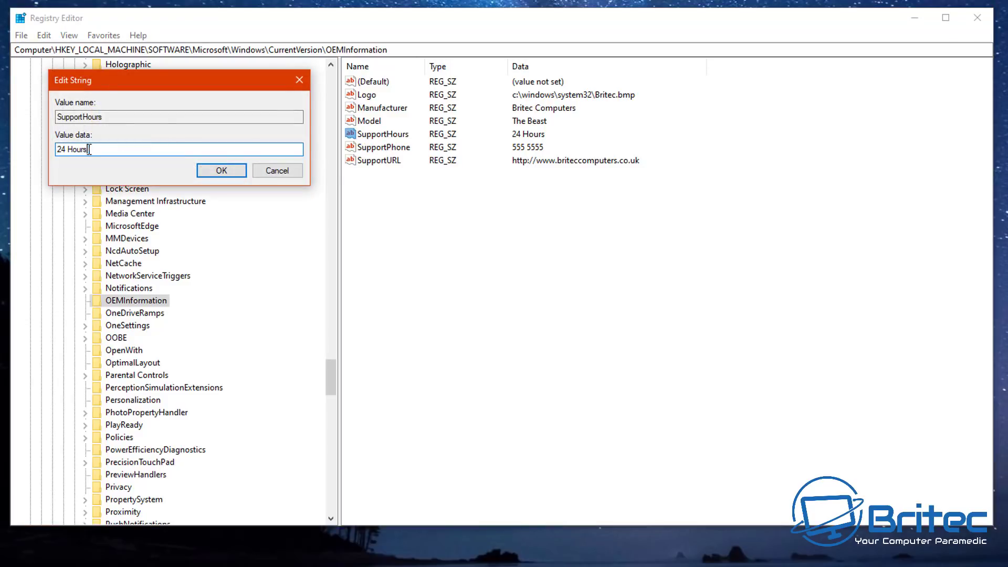
click(303, 80)
click(387, 150)
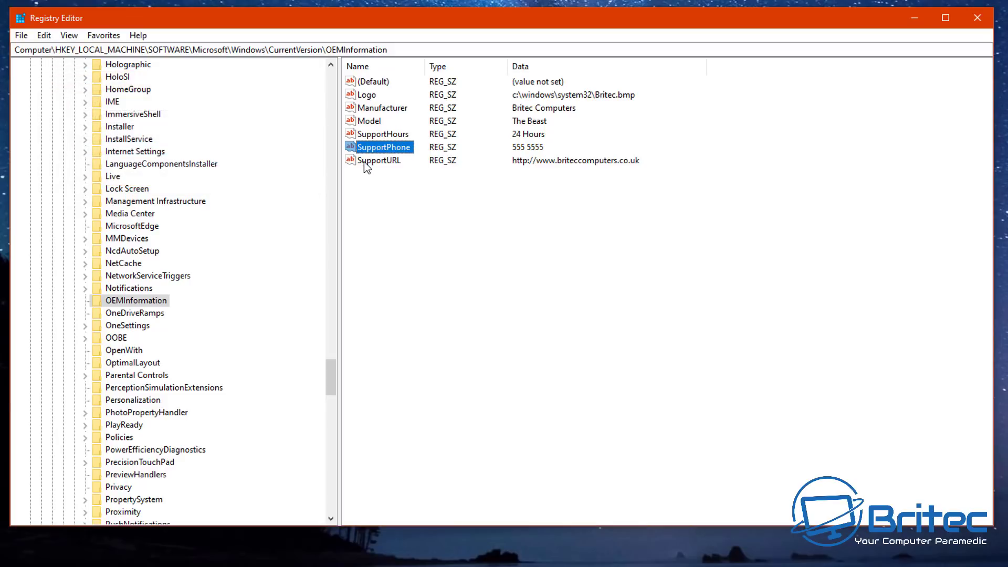
click(525, 164)
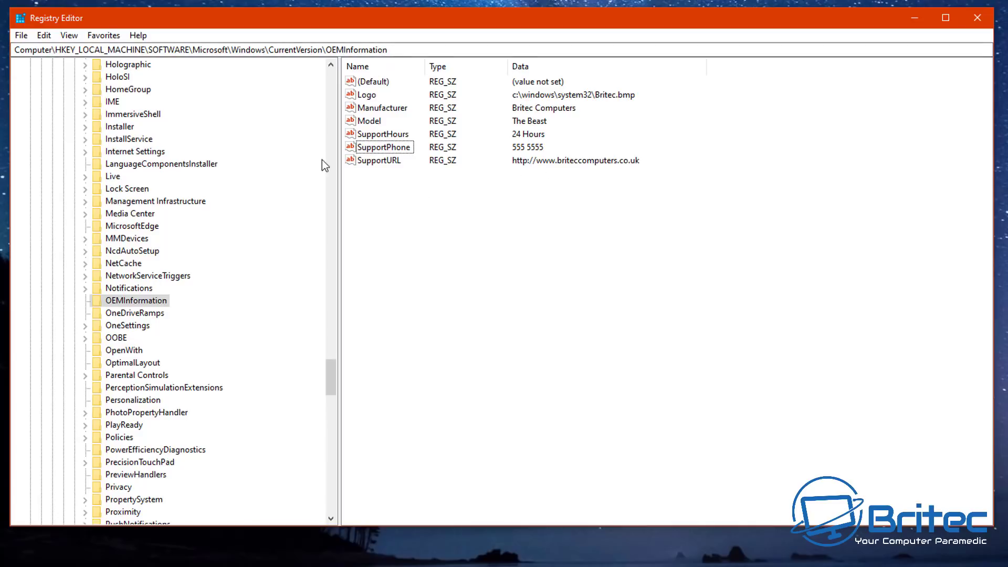
Step: Create a string value named nameit in OEMInformation, leaving its data blank
click(135, 304)
right_click(376, 214)
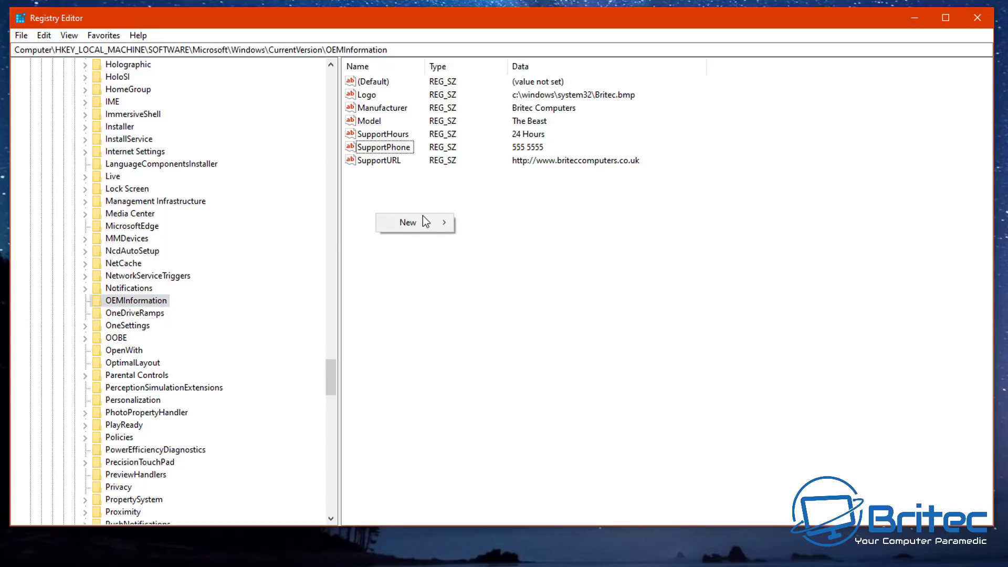
mouse_move(427, 222)
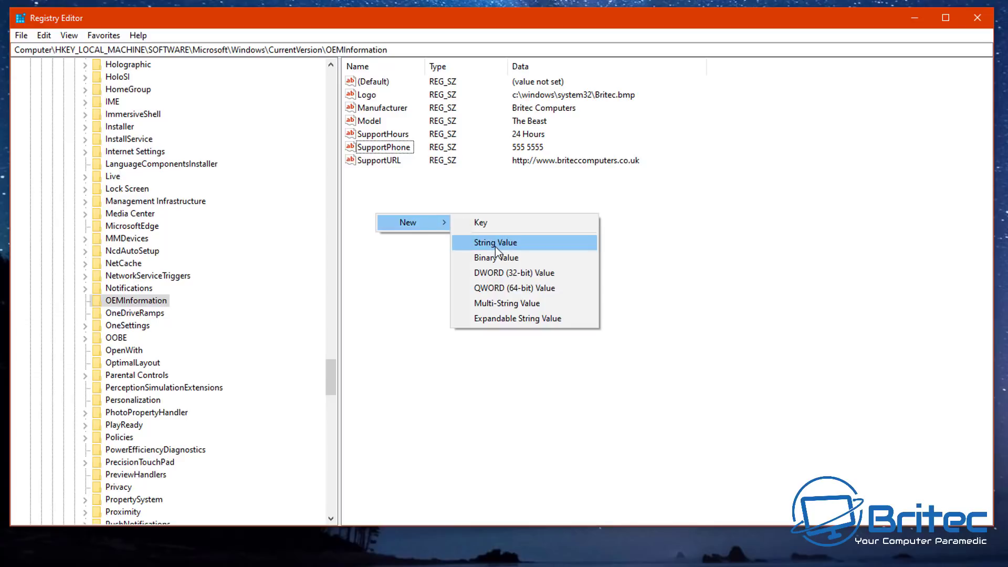
click(535, 244)
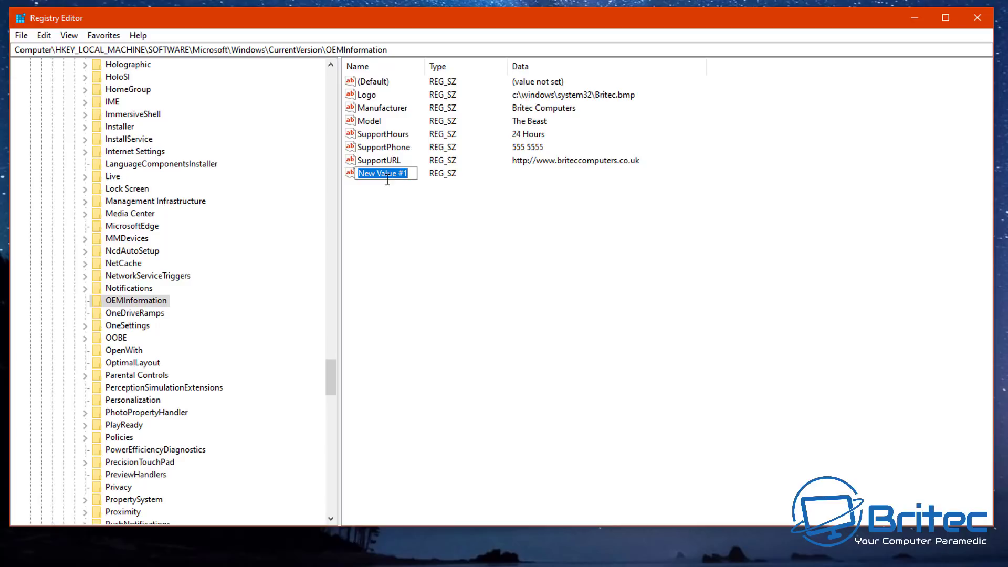
text(nameit)
key(Return)
double_click(369, 175)
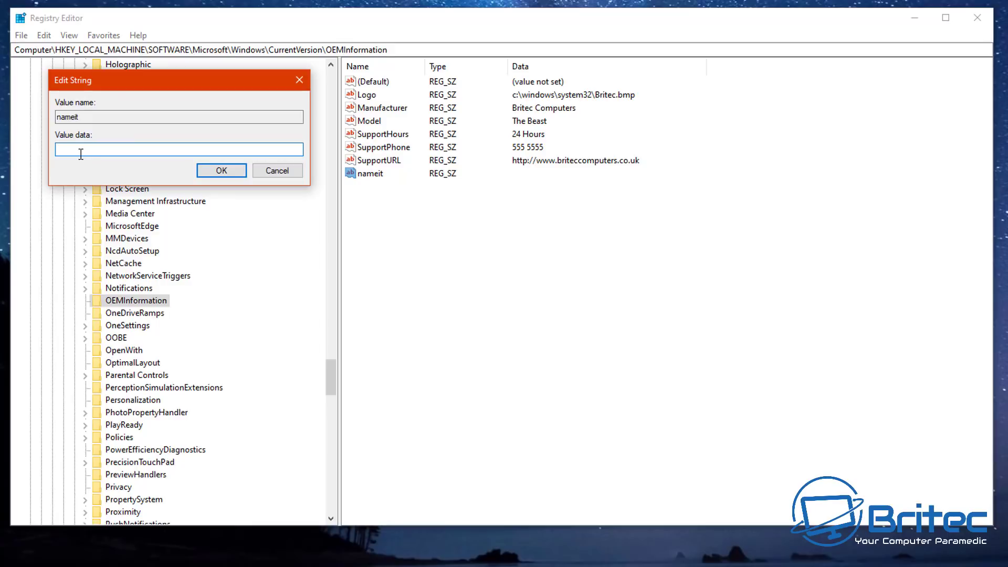
text(http)
key(BackSpace)
key(BackSpace)
key(BackSpace)
key(BackSpace)
Step: Cancel the edit dialog, then delete the nameit value and confirm the removal
click(282, 176)
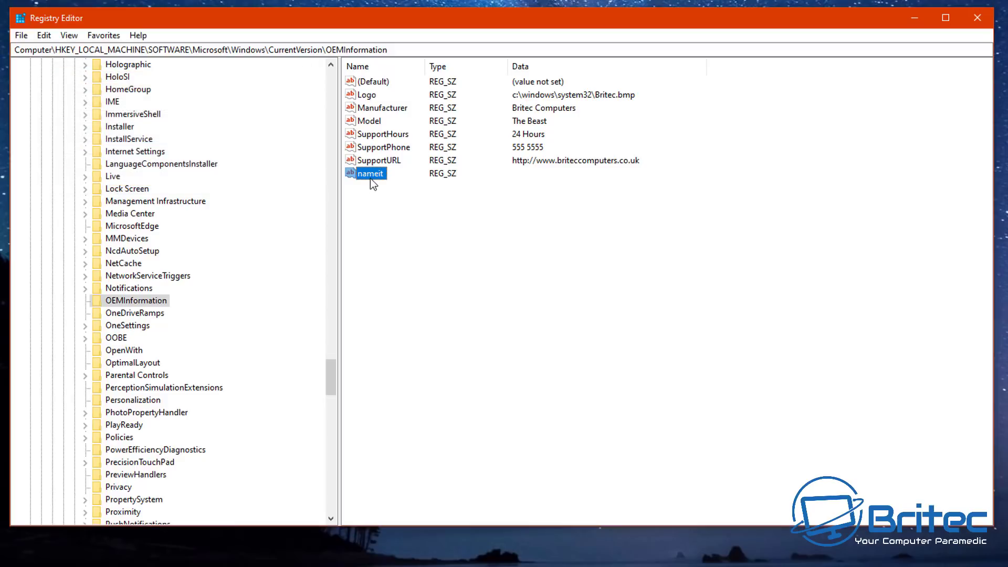
right_click(370, 176)
click(399, 219)
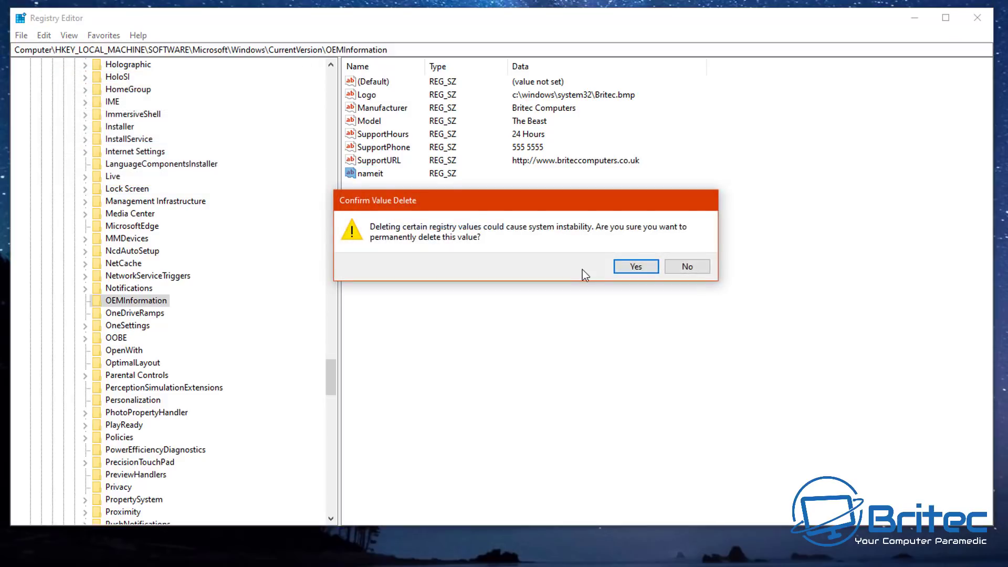
click(636, 266)
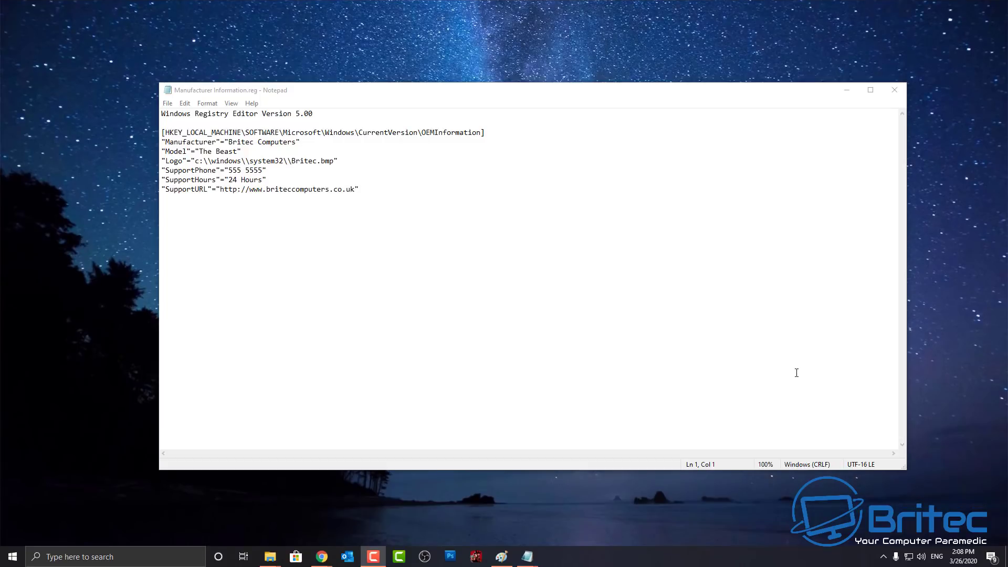
Step: Reposition Notepad and point out the Model line in Manufacturer Information.reg
drag(529, 95, 495, 88)
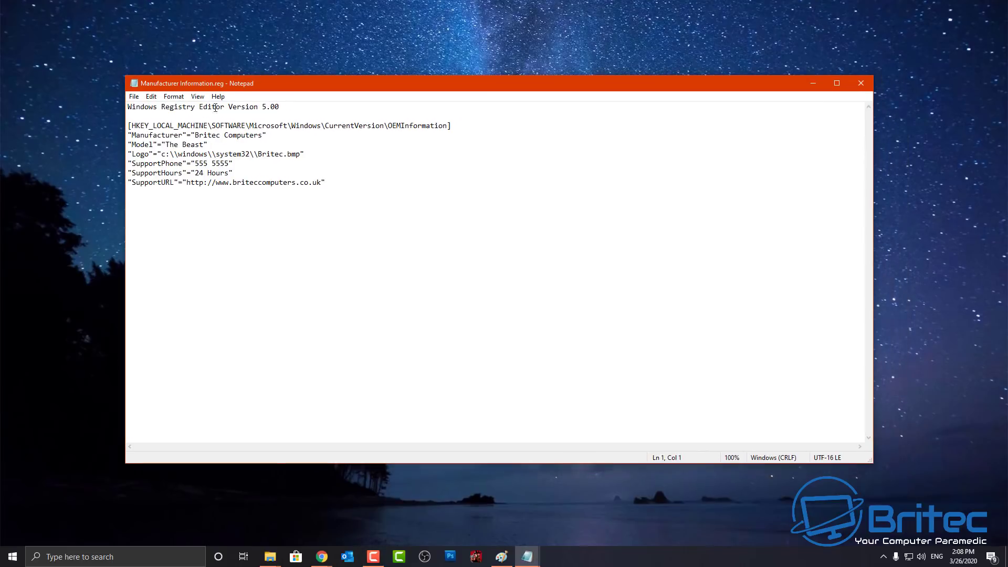
click(200, 144)
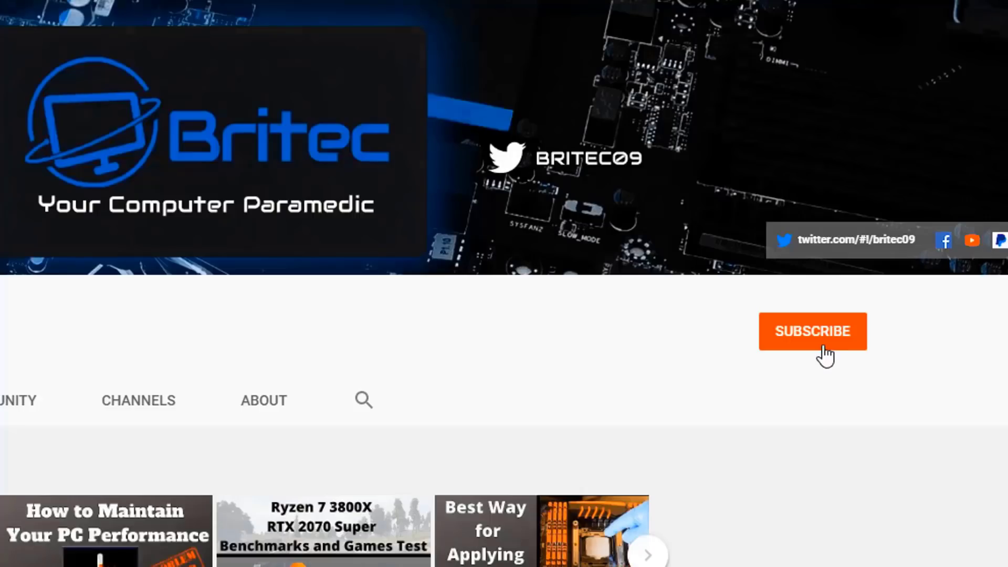
Step: Subscribe to the Britec channel and set its notification bell to All
click(824, 347)
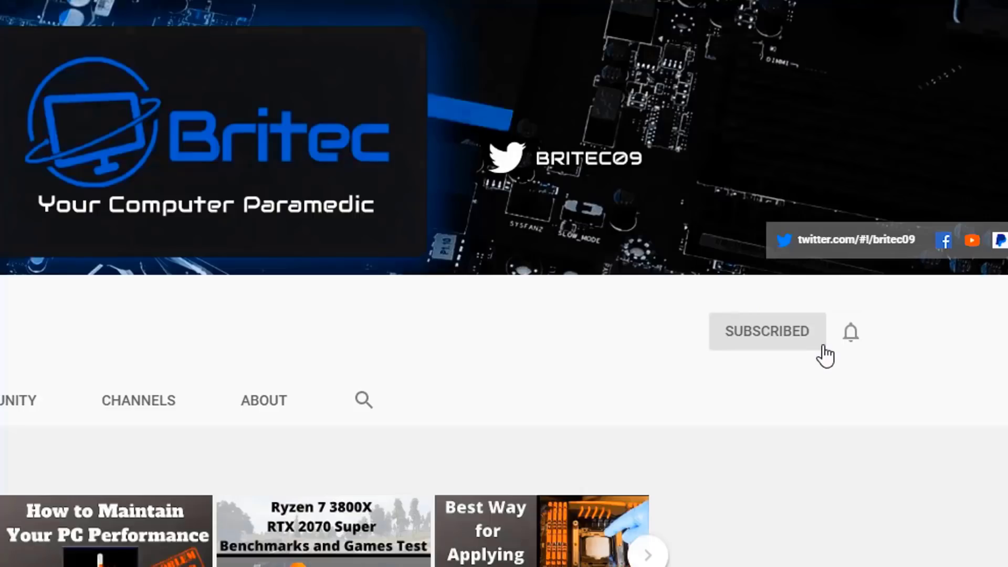
click(852, 336)
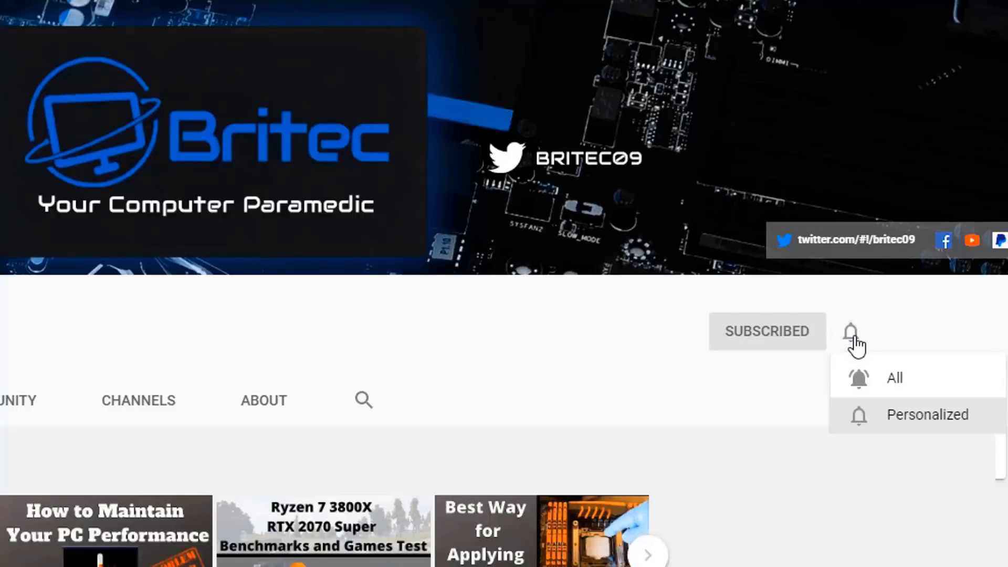
click(876, 384)
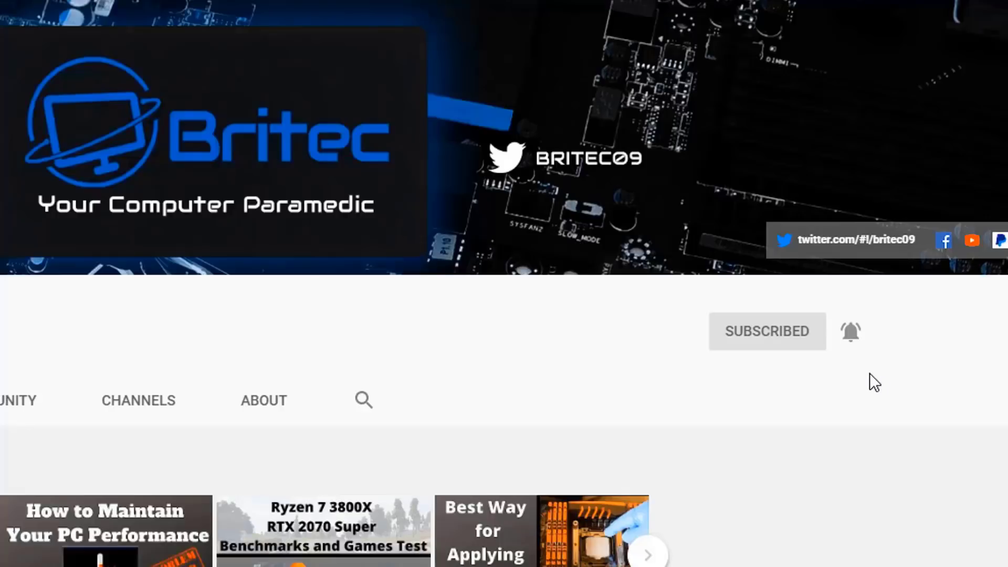